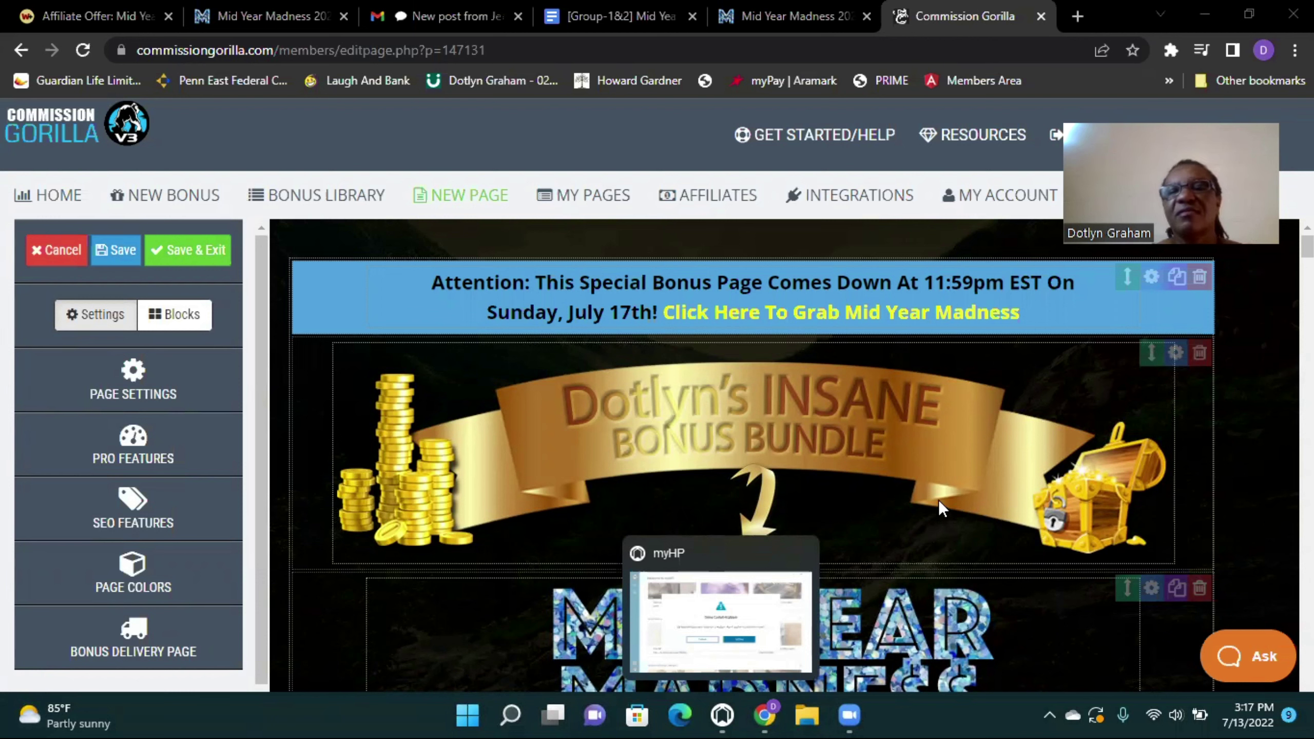
Step: Scroll from the Attention banner past the countdown timer and CTA button to the Mid-Year Madness 2022 product box
scroll(947, 497, down, 2)
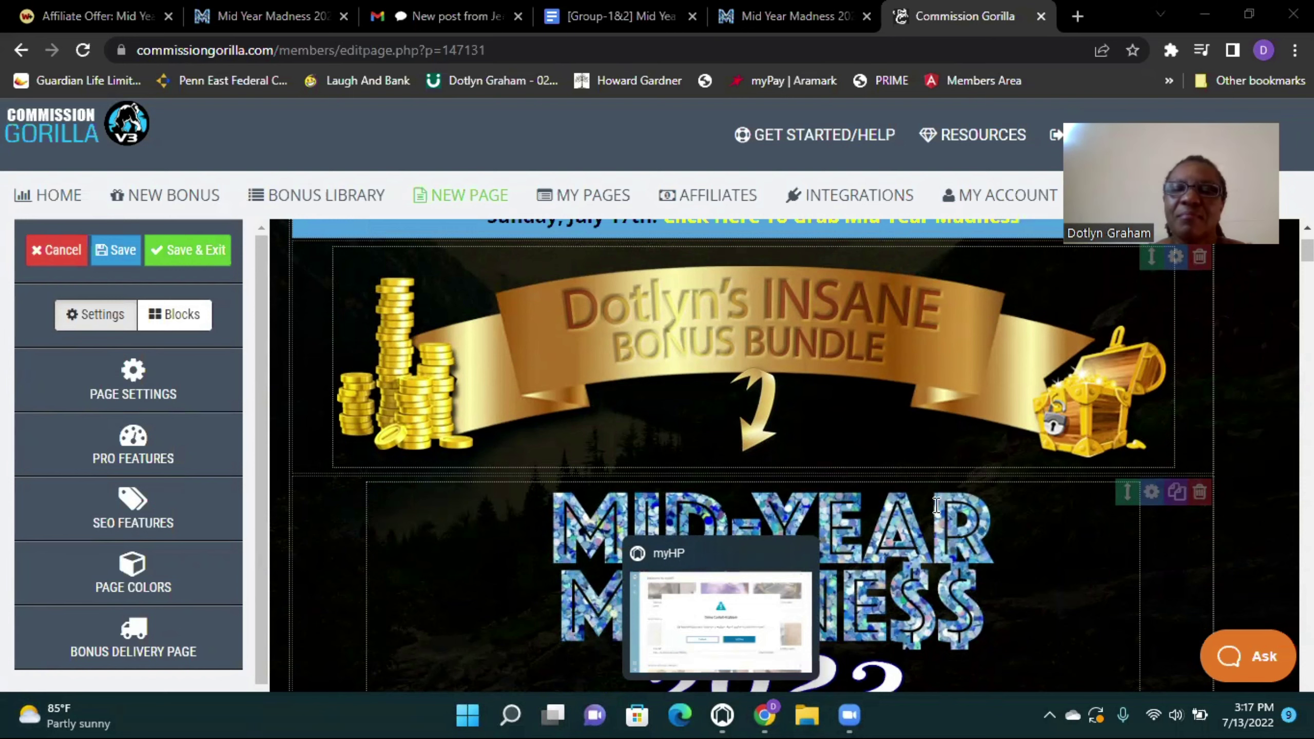
scroll(937, 507, down, 1)
scroll(937, 512, down, 4)
scroll(937, 514, down, 4)
scroll(936, 515, down, 4)
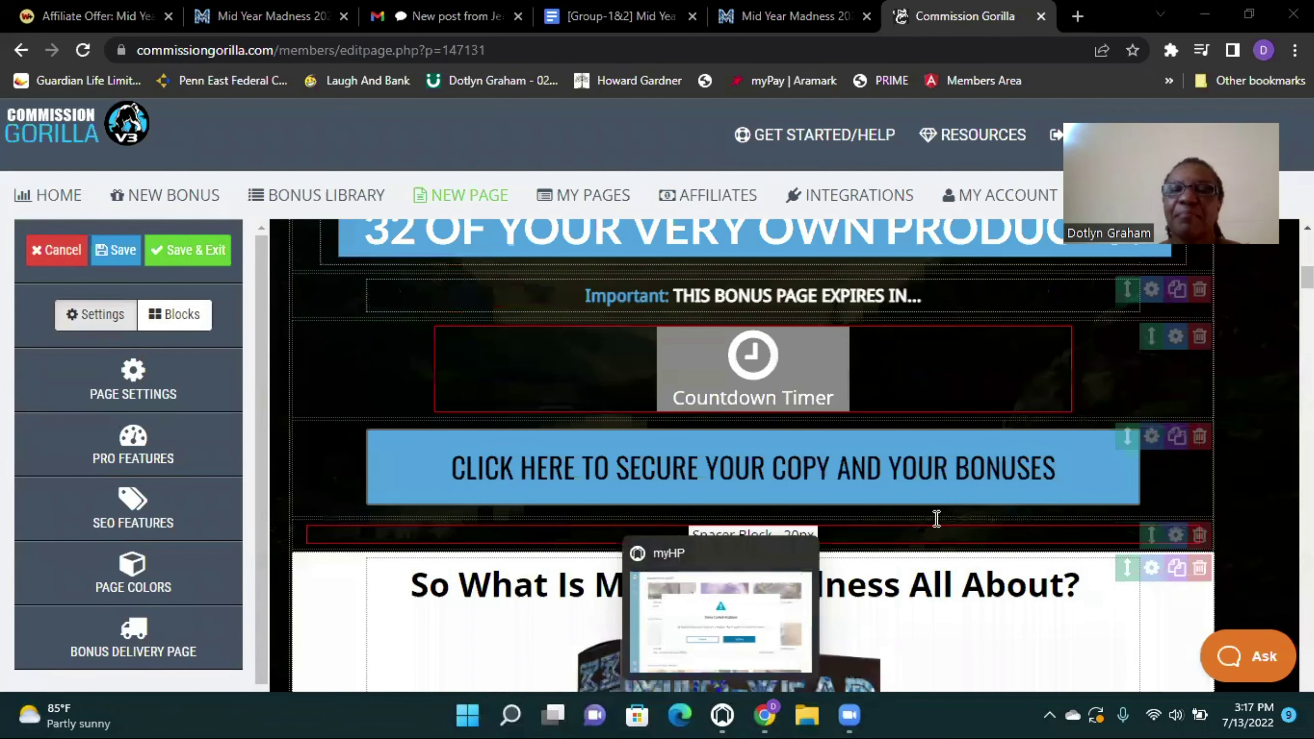
scroll(931, 526, up, 2)
scroll(939, 515, up, 5)
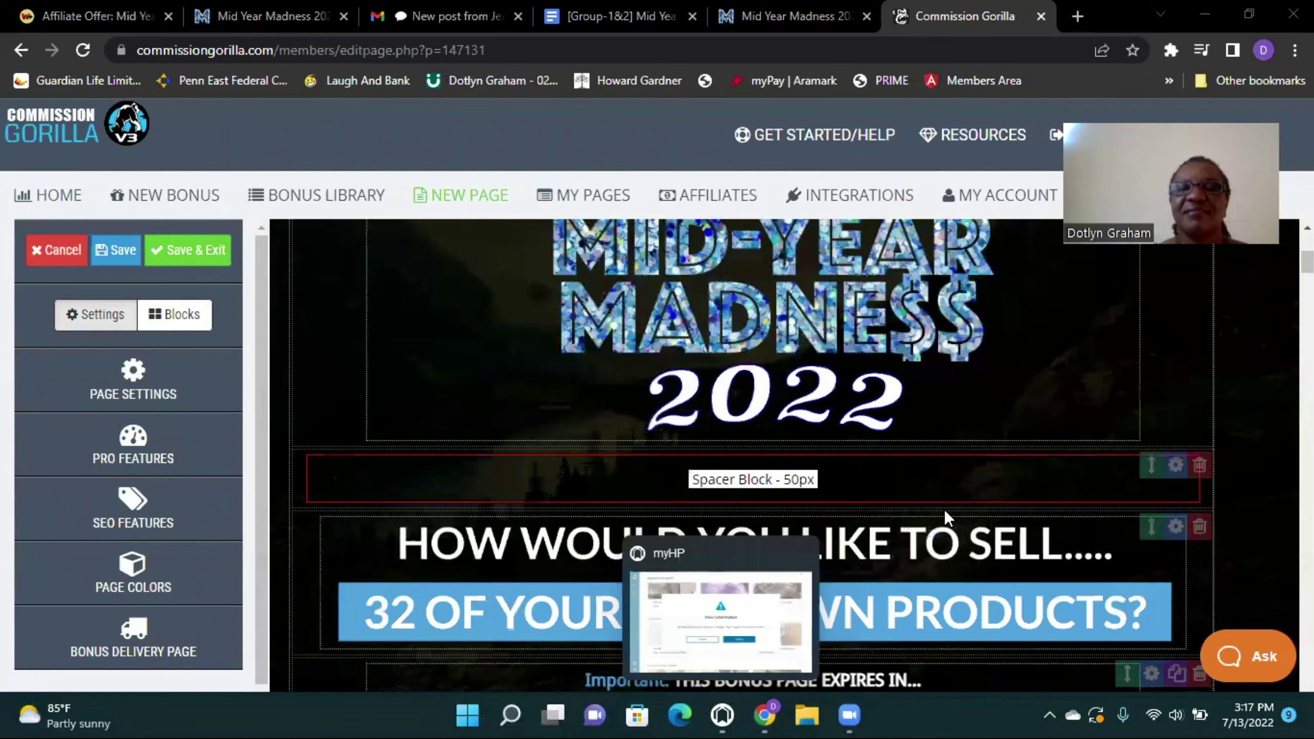
scroll(941, 511, up, 5)
scroll(941, 511, down, 1)
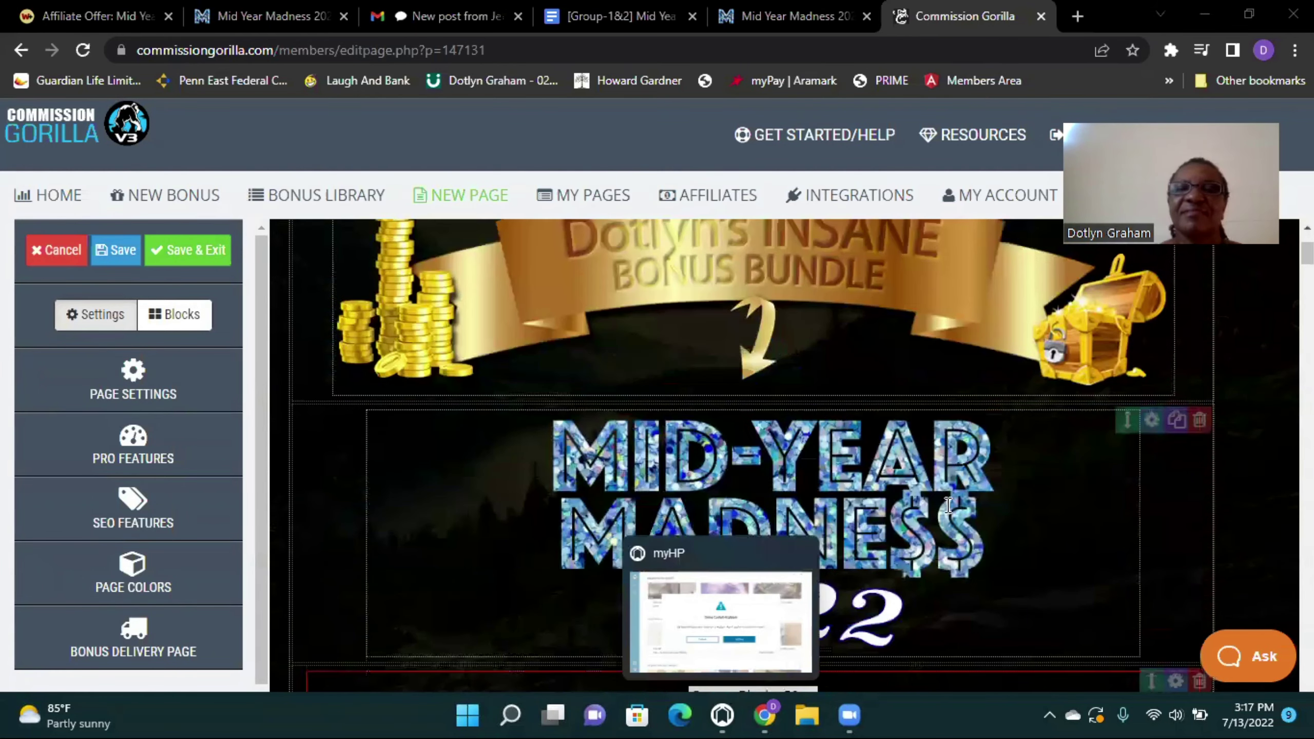
scroll(940, 512, down, 4)
scroll(942, 515, down, 4)
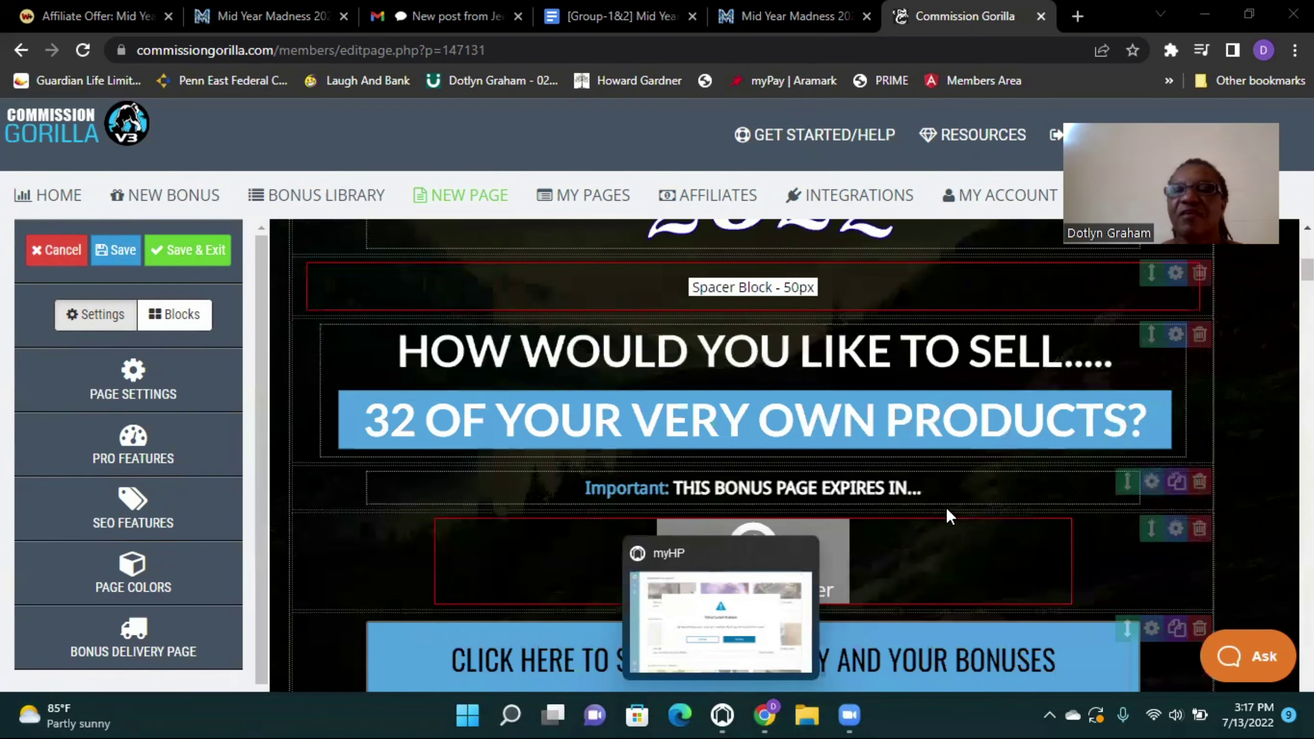
scroll(948, 507, down, 4)
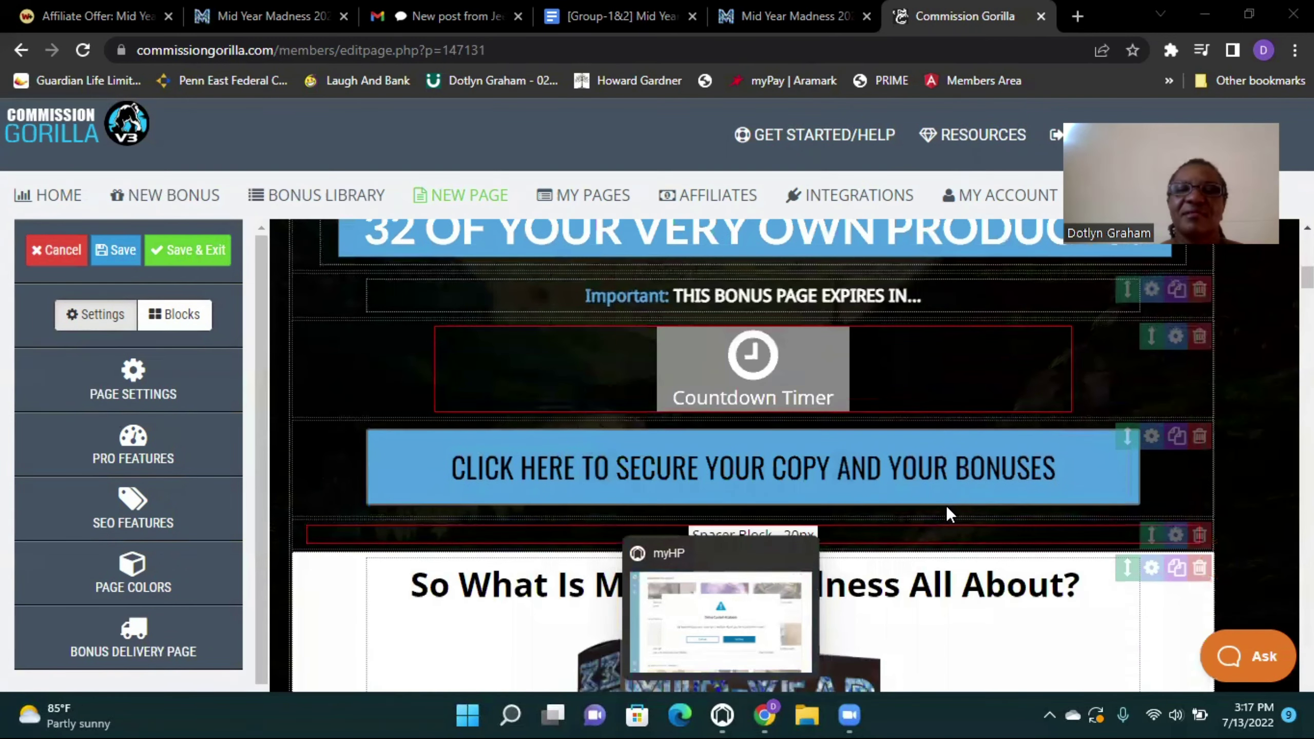
scroll(947, 510, down, 2)
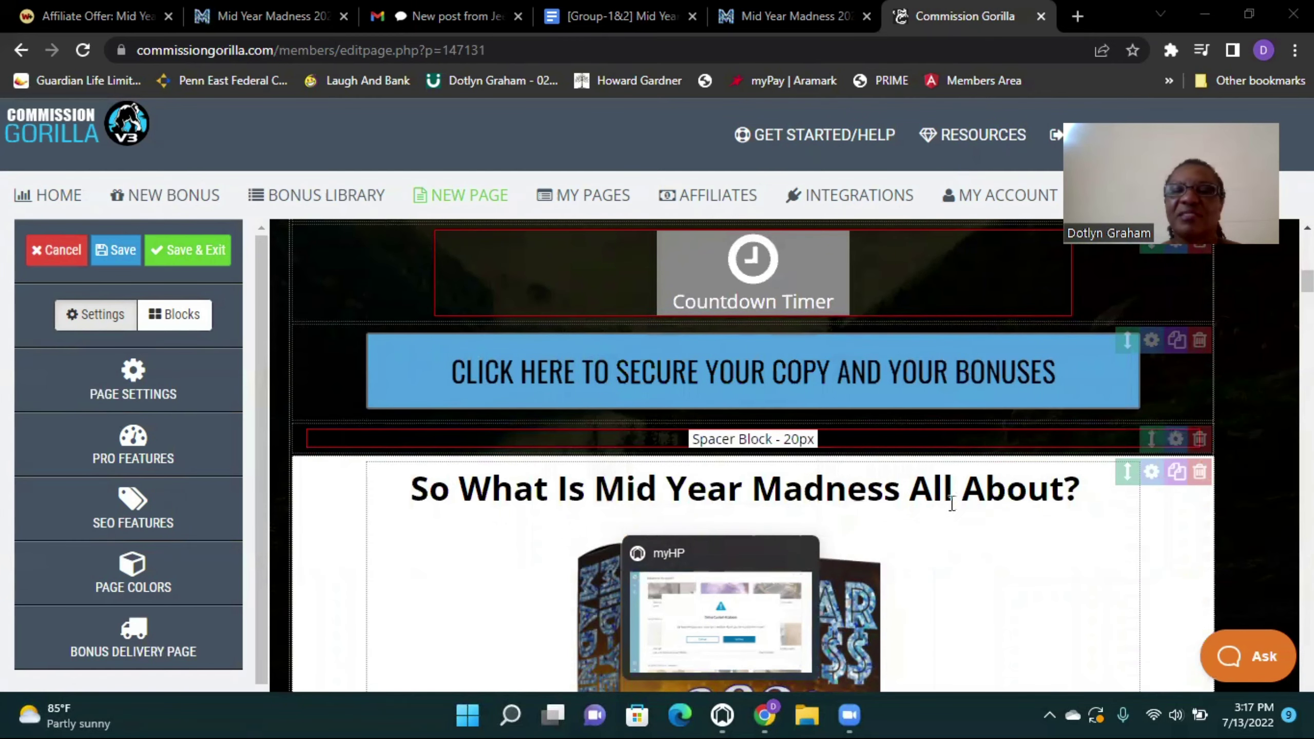
scroll(951, 503, down, 5)
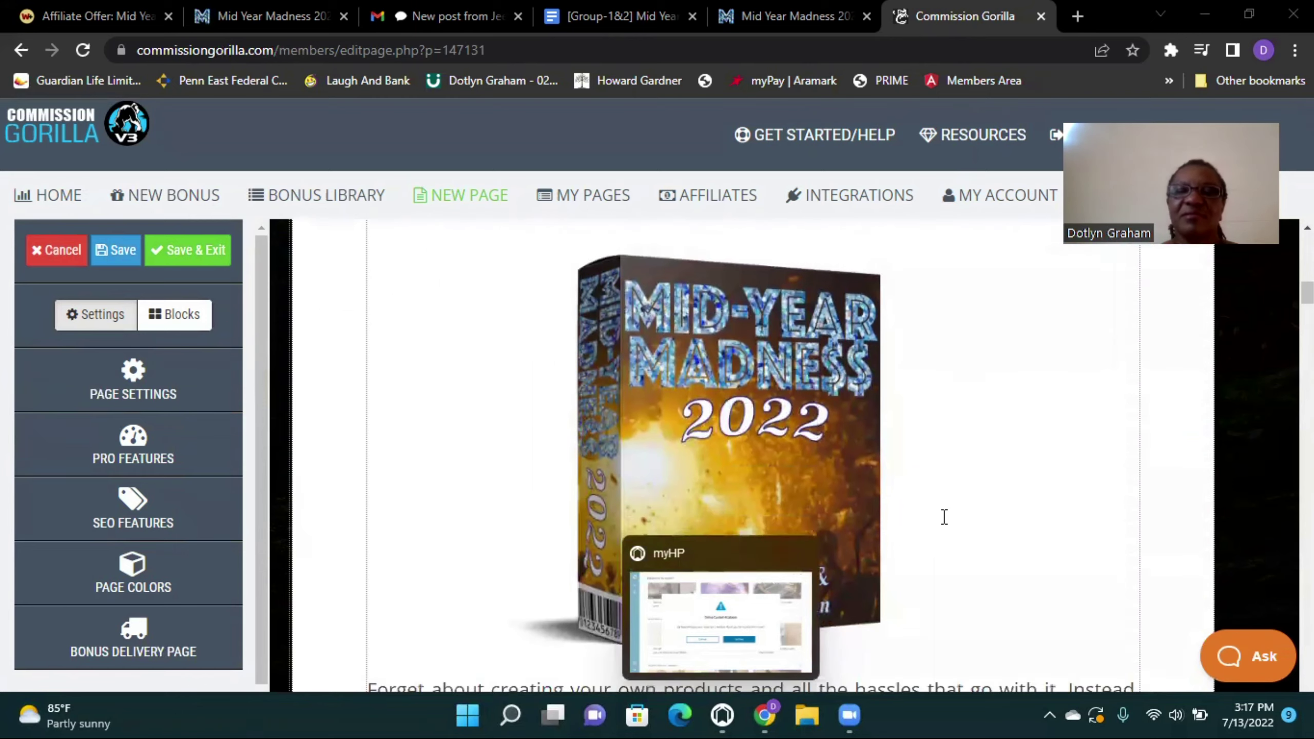
Step: Scroll to the 'Forget about creating your own products' paragraph and the FE/OTO2 price boxes
scroll(944, 517, down, 5)
scroll(944, 517, up, 3)
scroll(944, 517, up, 2)
scroll(947, 514, up, 5)
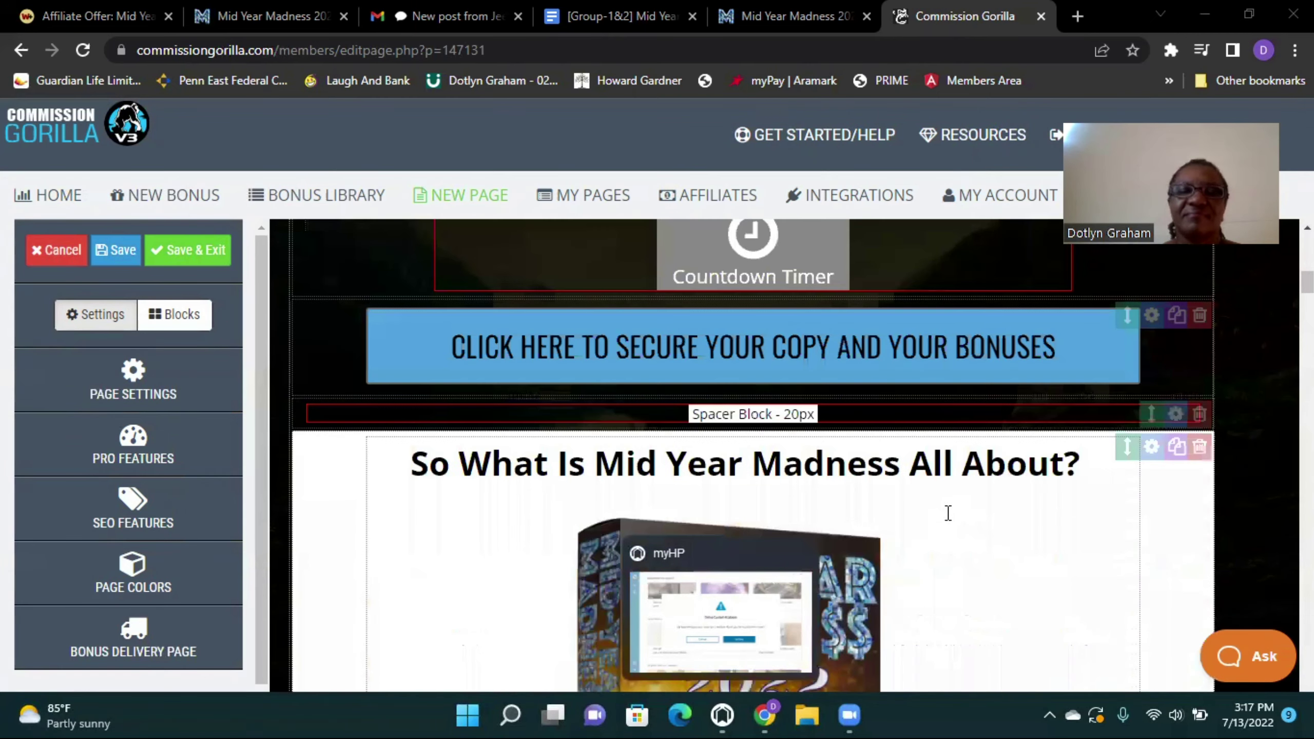
scroll(948, 513, down, 5)
scroll(947, 513, down, 5)
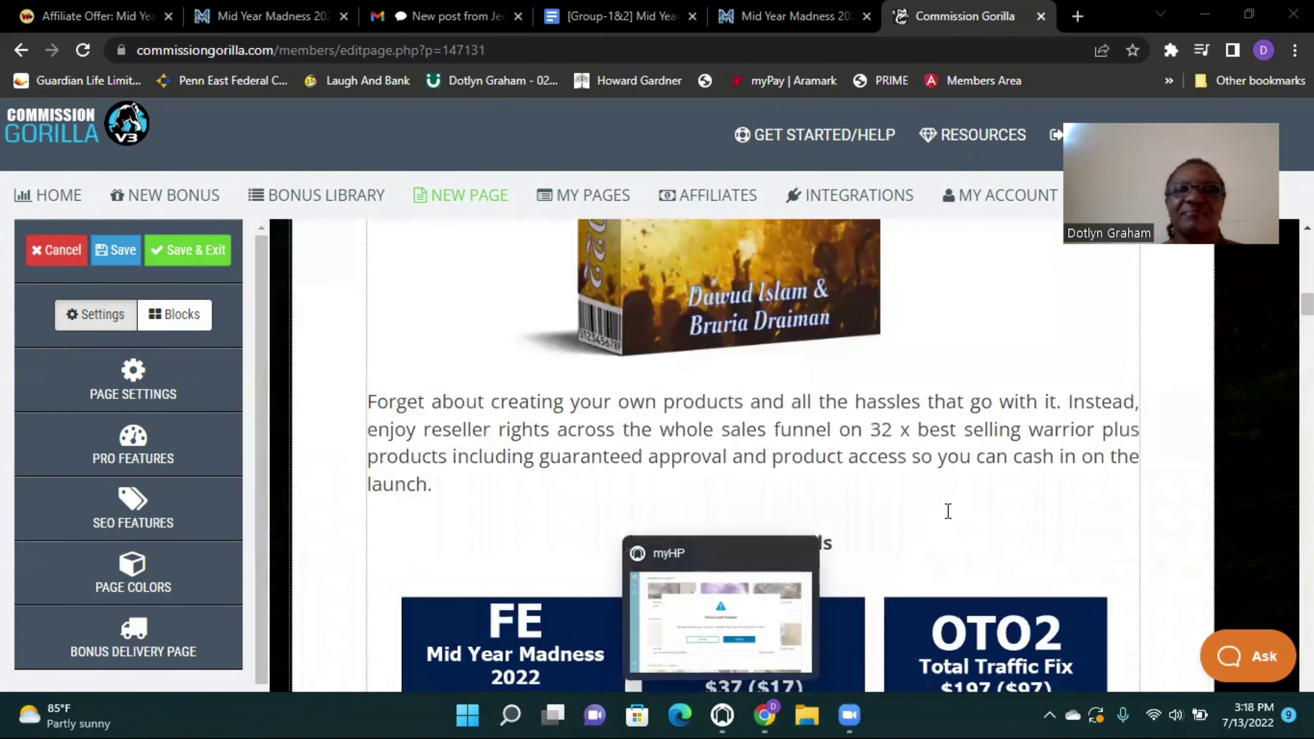
scroll(948, 512, down, 3)
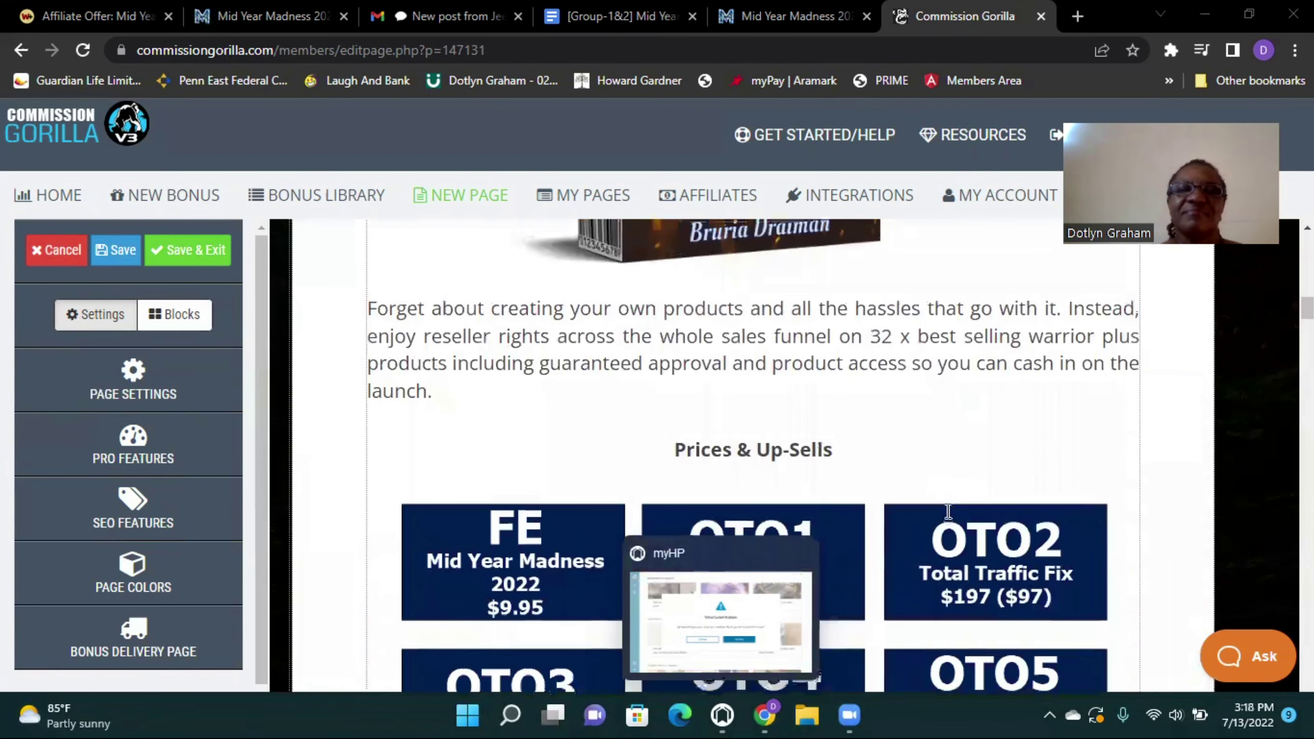
scroll(947, 515, up, 3)
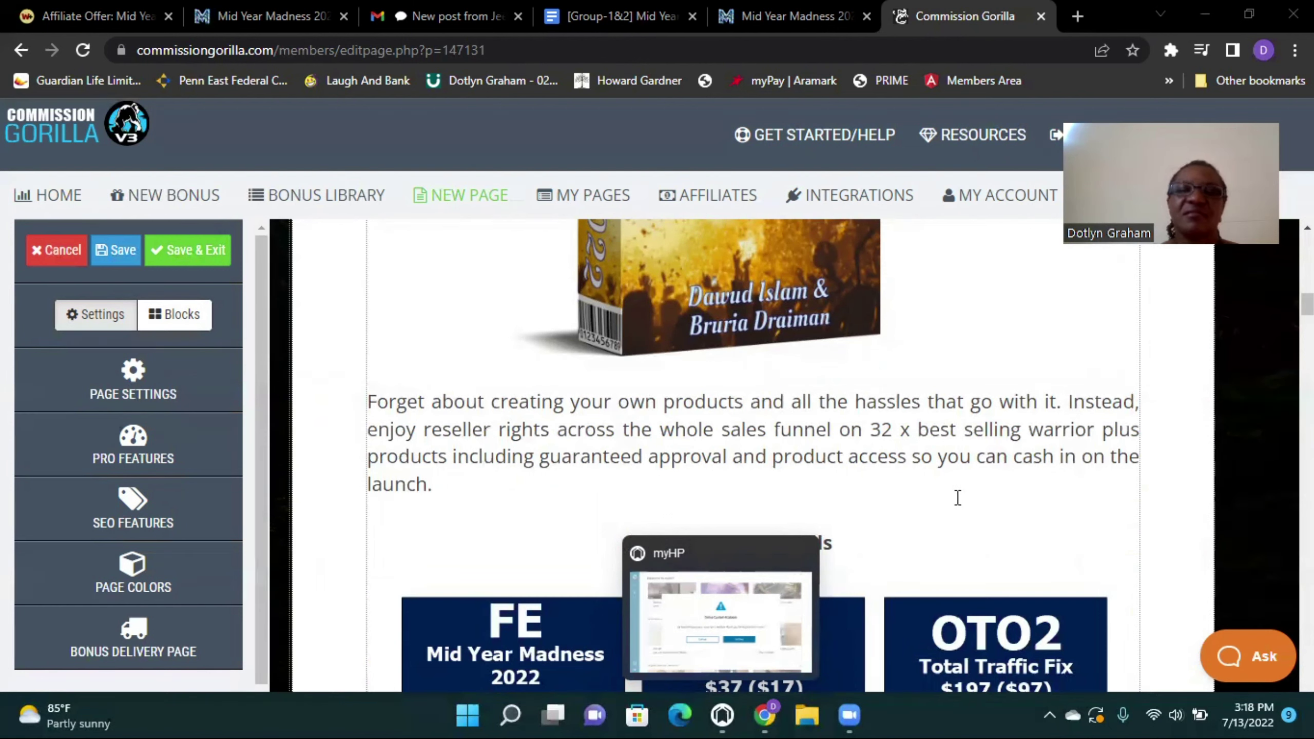
Step: Scroll past the FE-through-OTO5 price grid to the Front End and Upsell #1 descriptions
scroll(958, 500, down, 3)
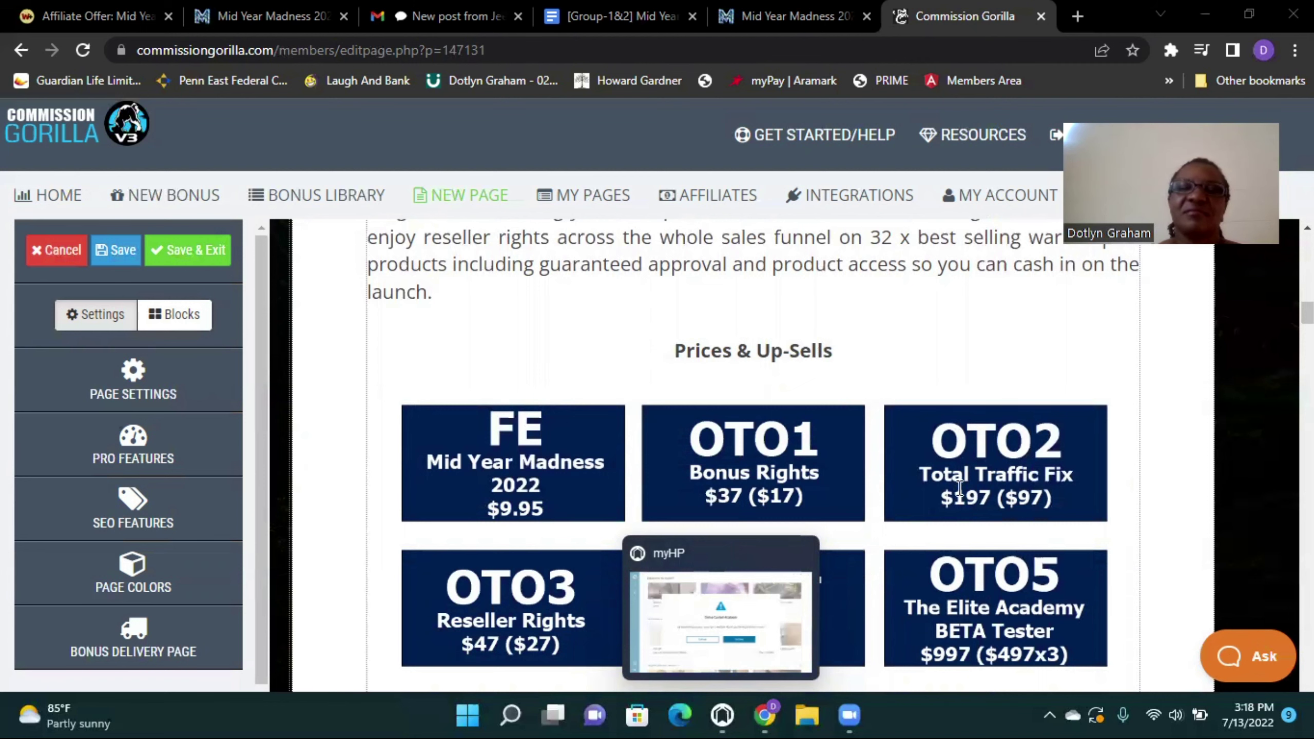
scroll(958, 494, down, 2)
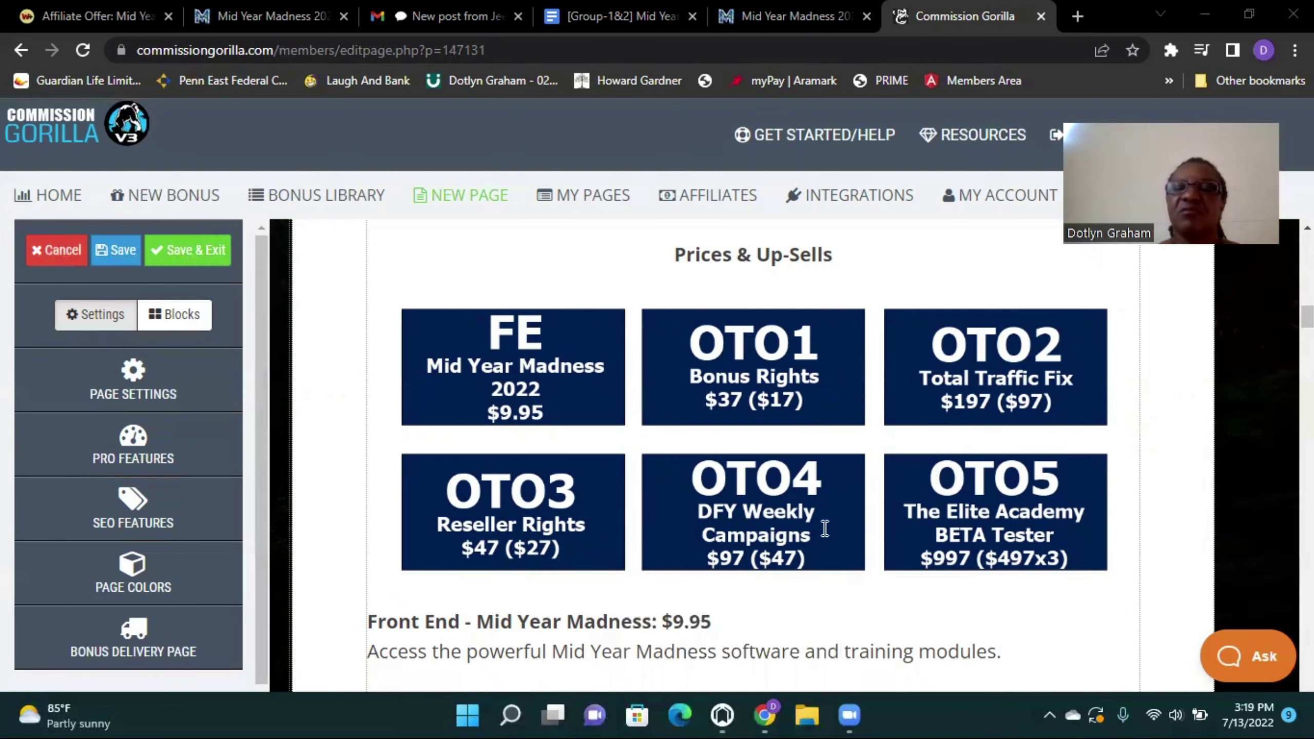
scroll(818, 528, down, 2)
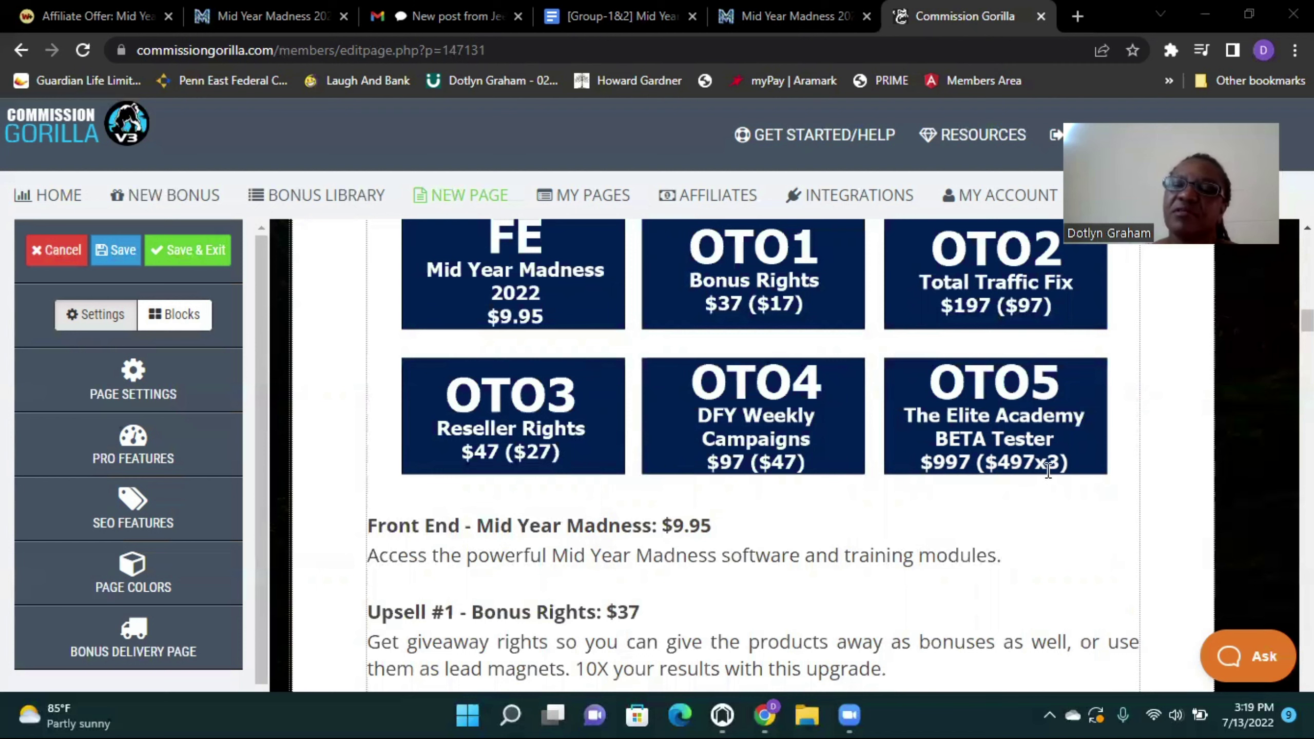
Step: Scroll through the Upsell #1 and #2 descriptions down to Upsell #3 and #4
scroll(1053, 466, down, 2)
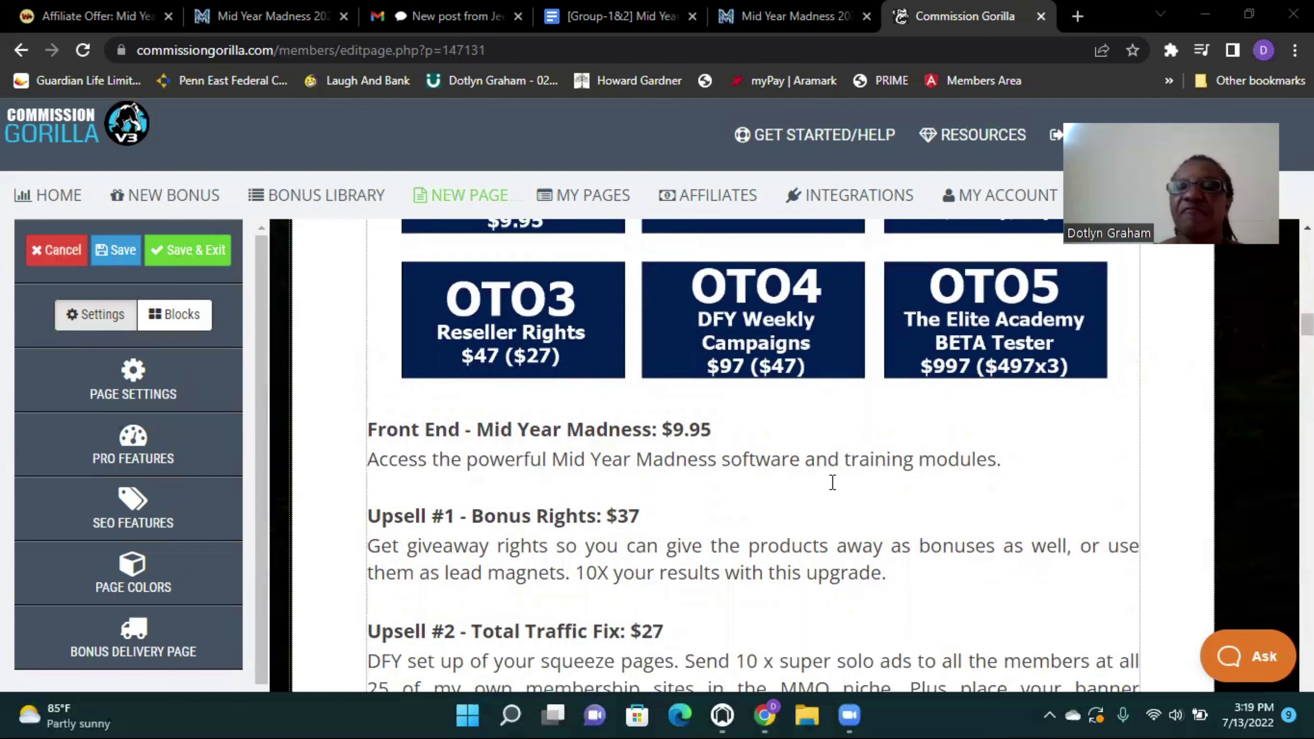
scroll(740, 490, down, 2)
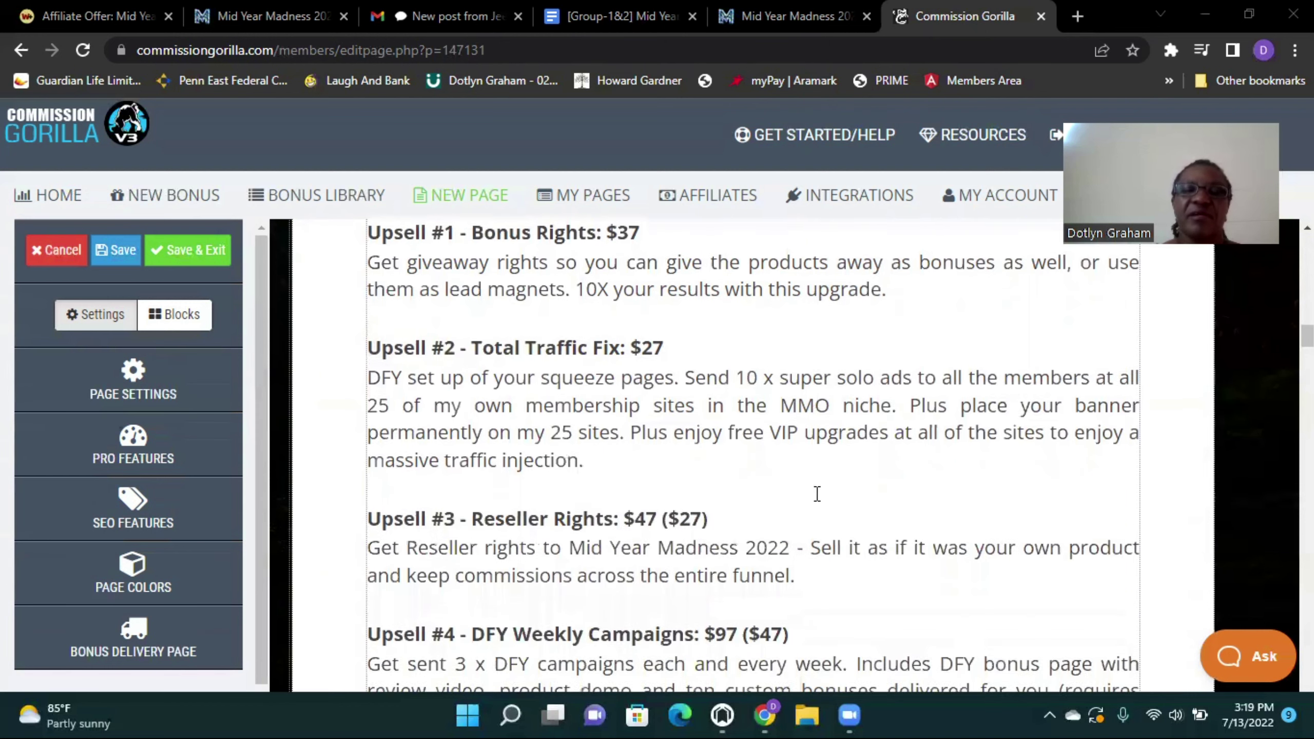
scroll(815, 487, down, 3)
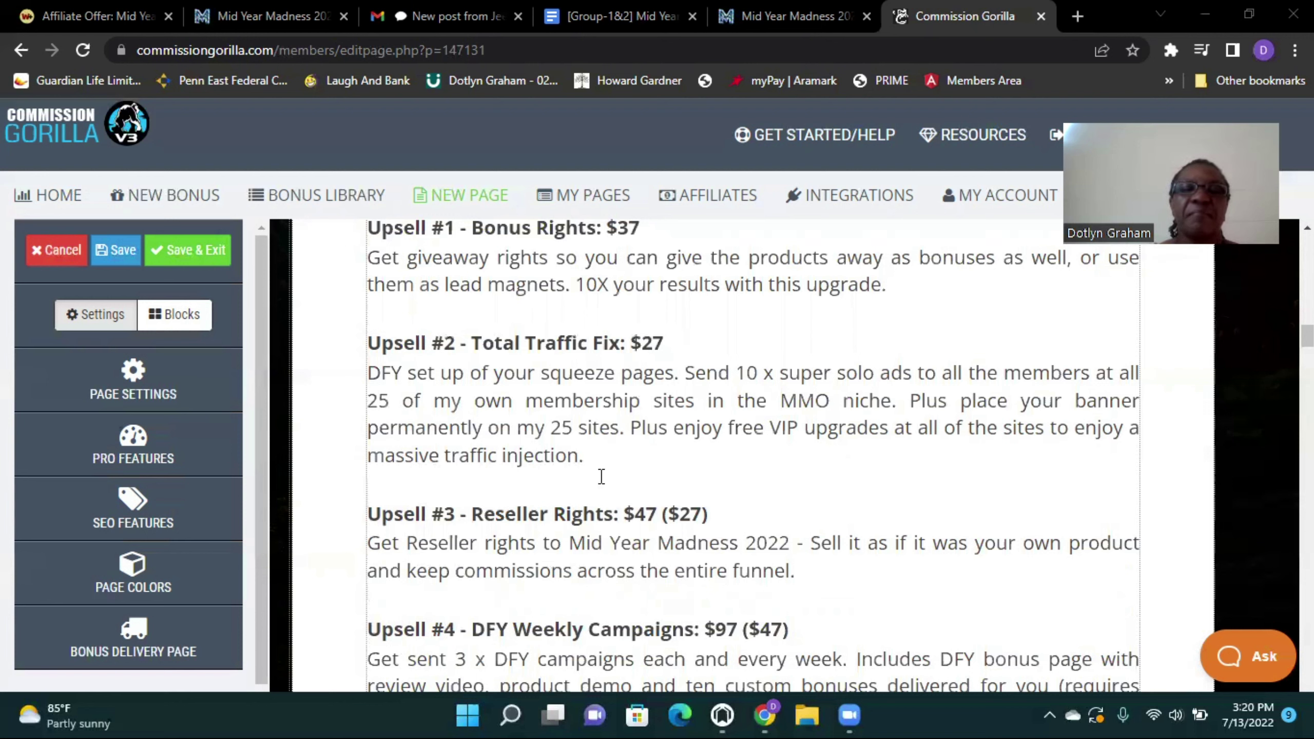
Step: Scroll down to the Upsell #5 Elite Academy Beta Tester offer and the Key Benefits list
scroll(647, 448, down, 3)
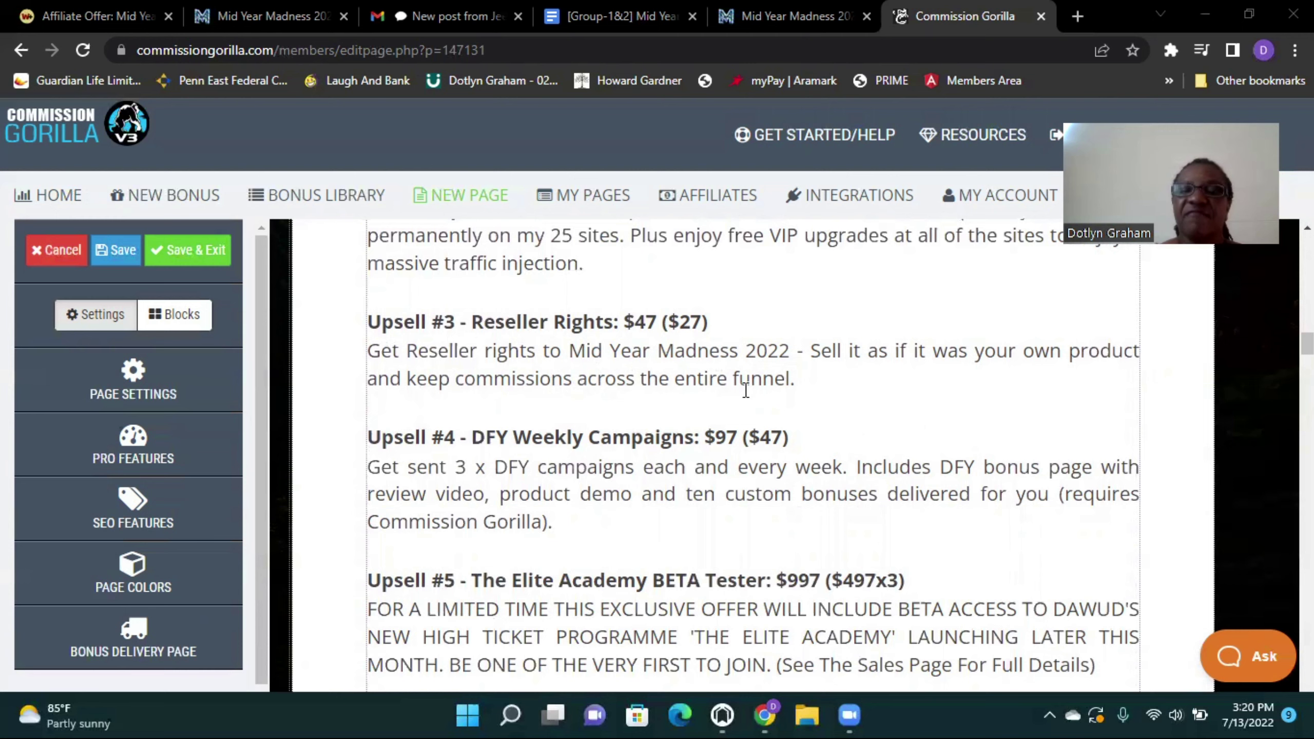
scroll(740, 393, down, 2)
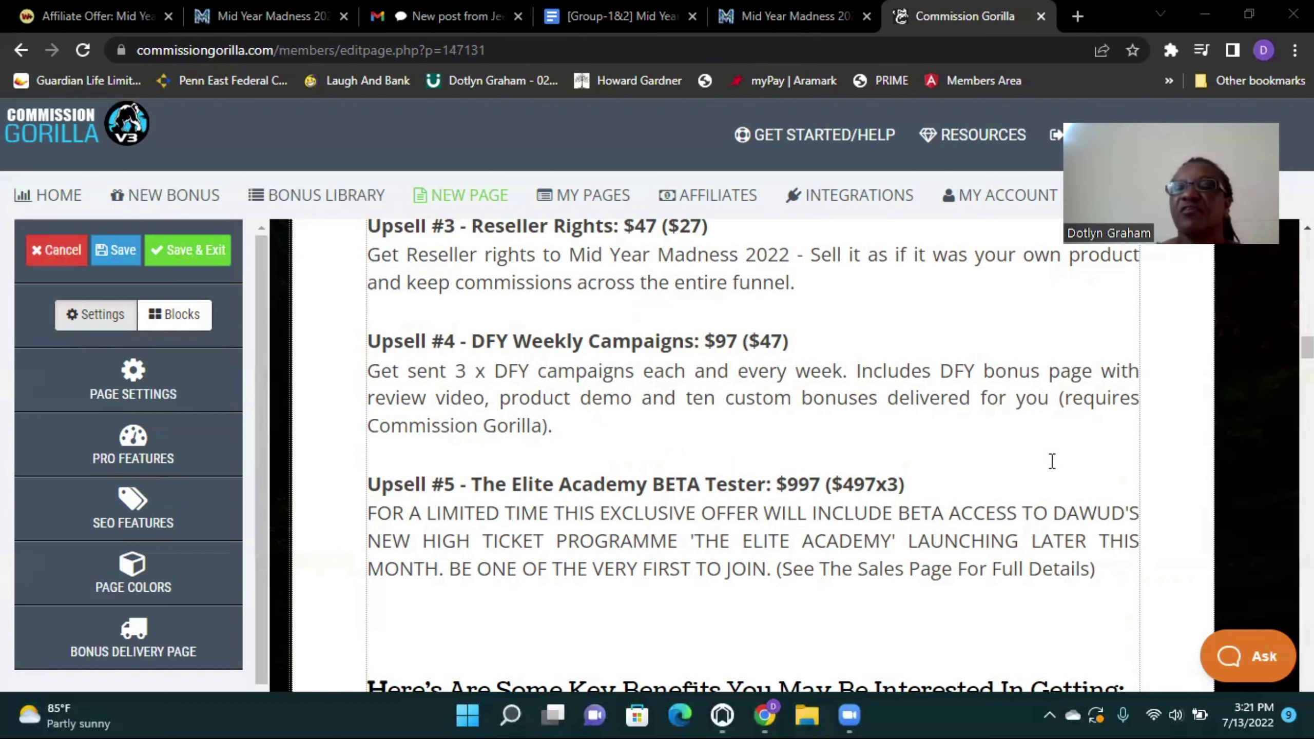
scroll(640, 405, down, 4)
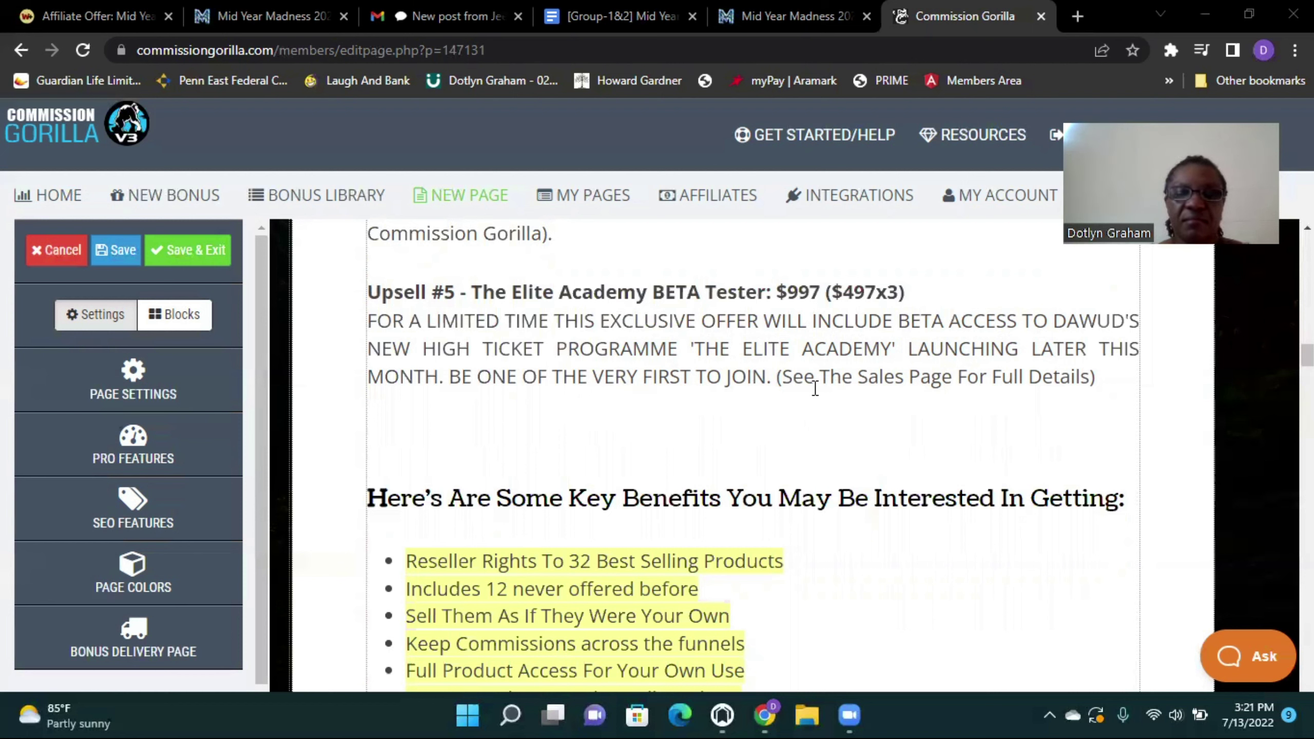
Step: Raise the Windows sound volume two notches, then lower it one notch
key(XF86AudioRaiseVolume)
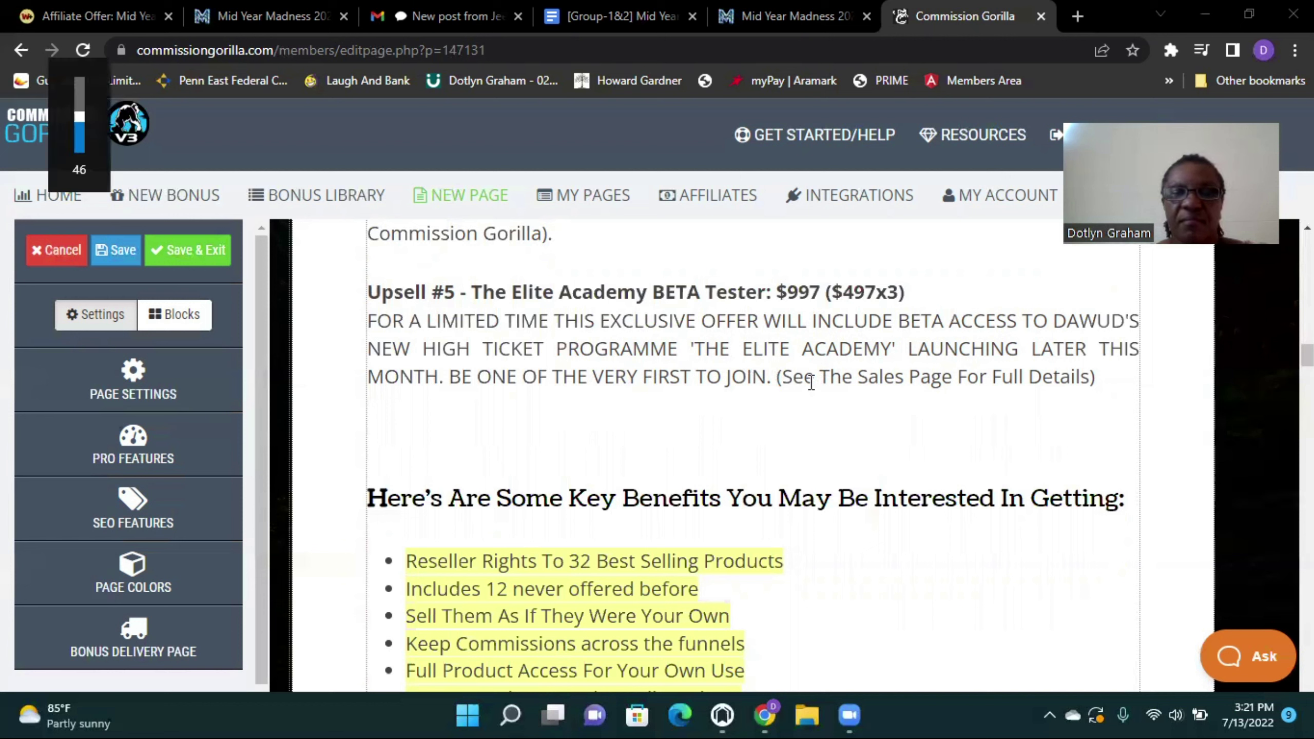
key(XF86AudioRaiseVolume)
key(XF86AudioRaiseVolume)
key(XF86AudioRaiseVolume)
key(XF86AudioRaiseVolume)
key(XF86AudioRaiseVolume)
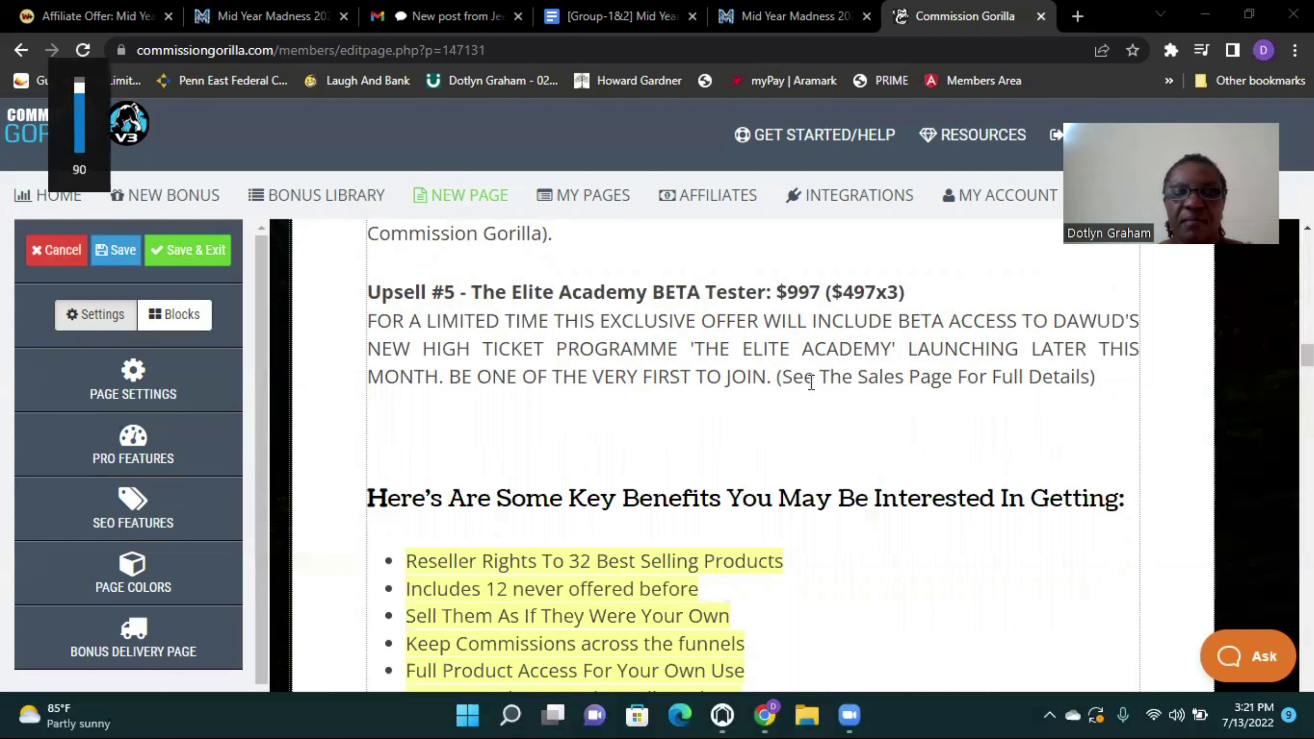
key(XF86AudioLowerVolume)
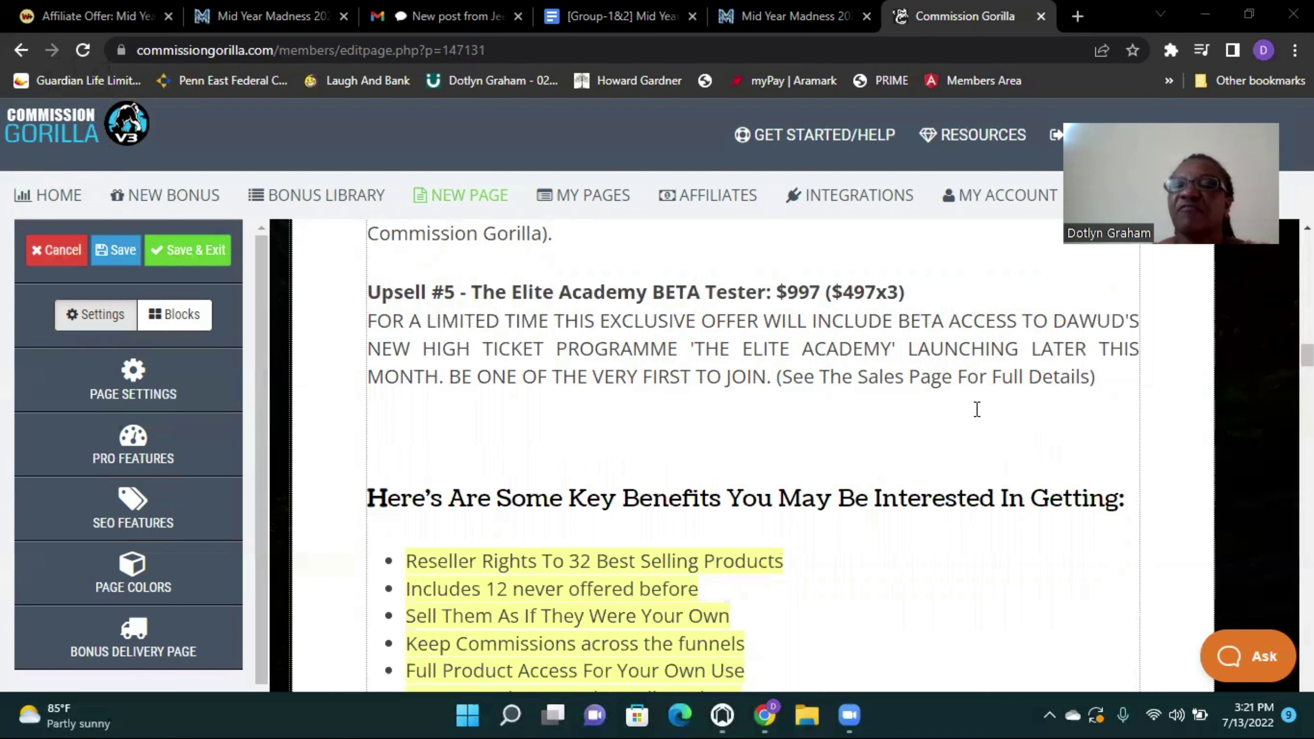
Step: Scroll past the money-back guarantee and start the Mid Year Madness 2022 Demo video
scroll(727, 496, down, 2)
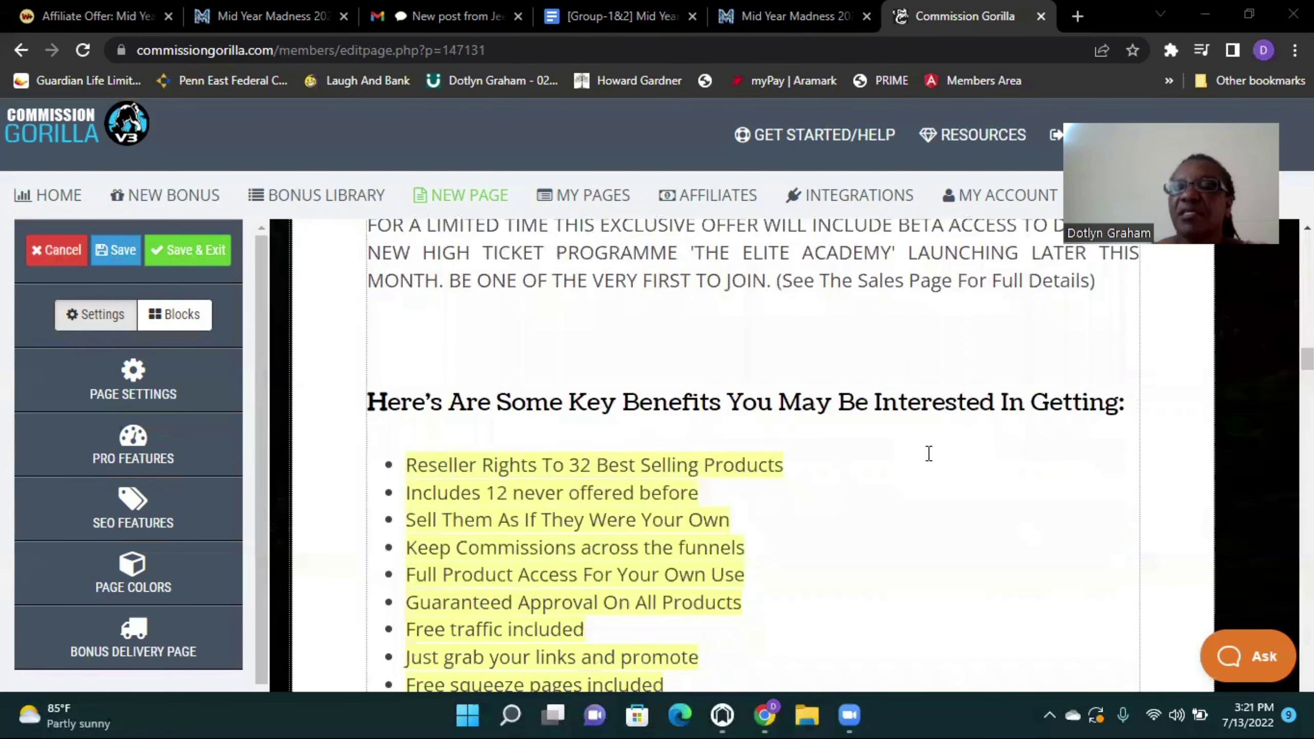
scroll(904, 532, down, 2)
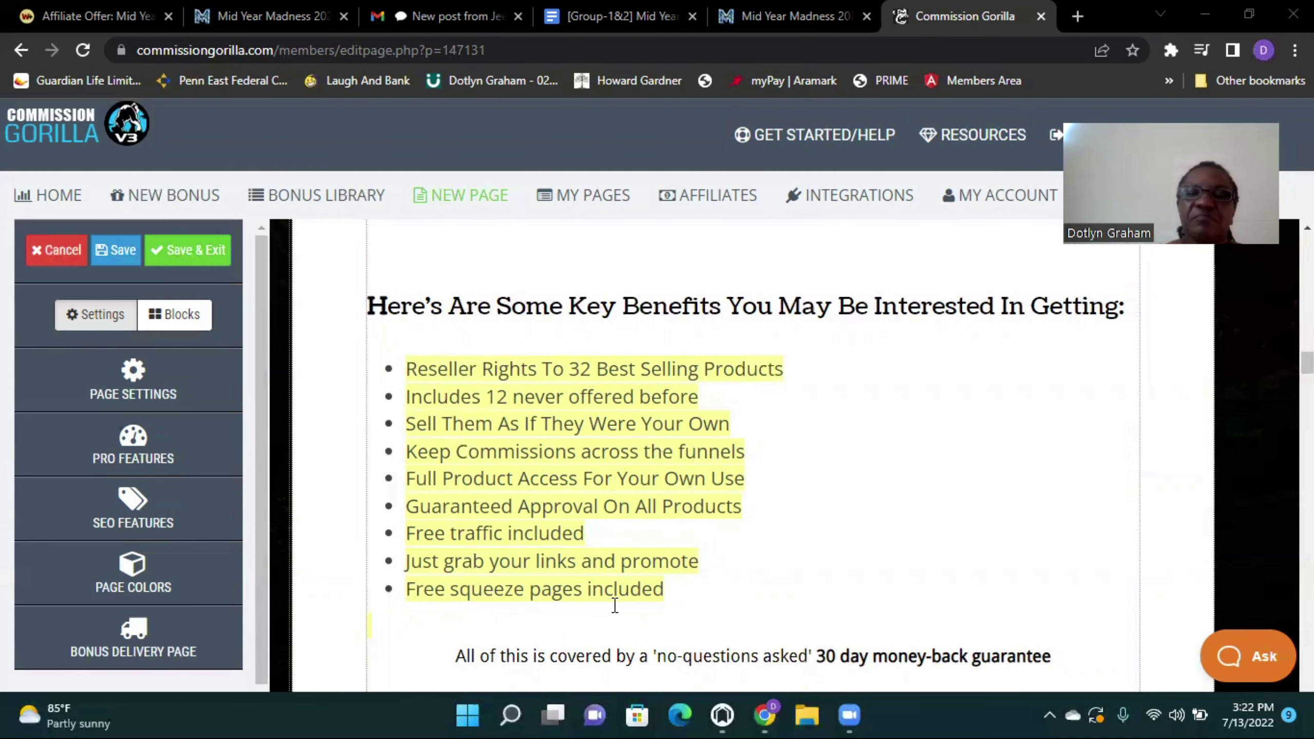
scroll(663, 606, down, 3)
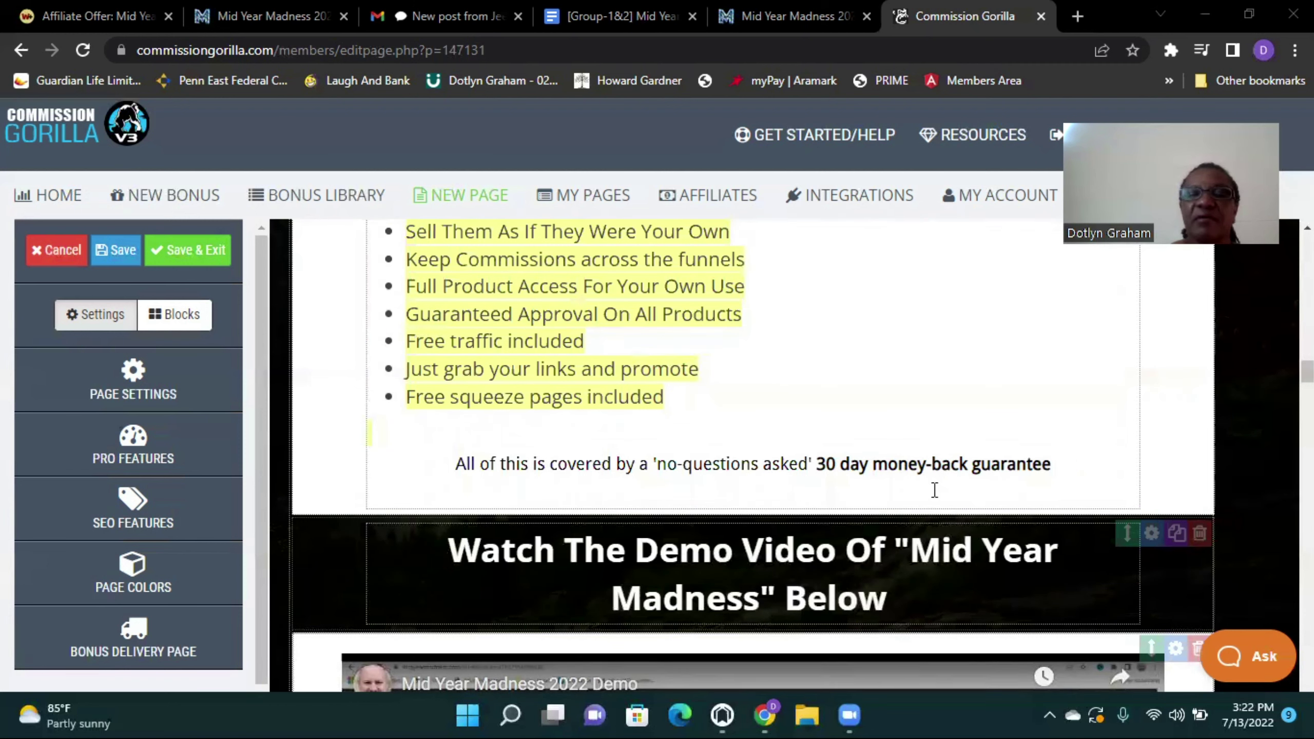
scroll(934, 491, down, 3)
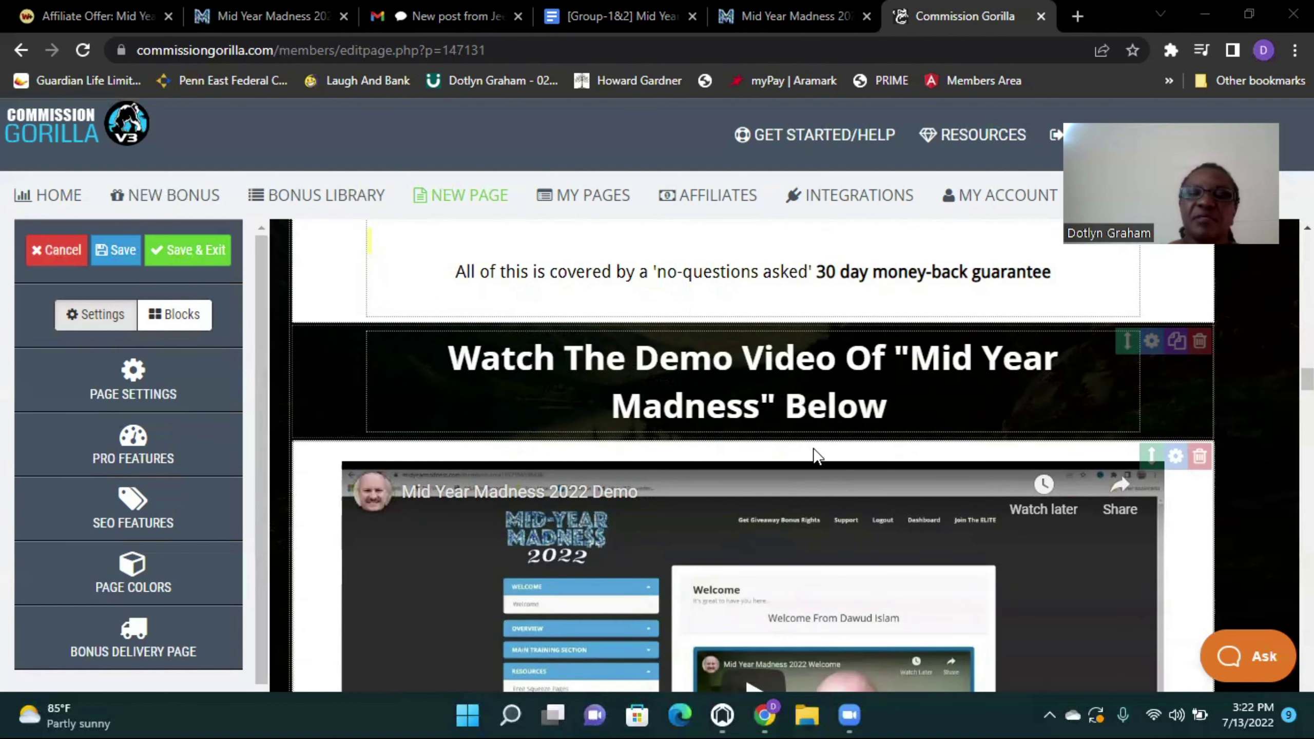
scroll(815, 455, down, 2)
scroll(792, 477, down, 2)
scroll(766, 508, down, 2)
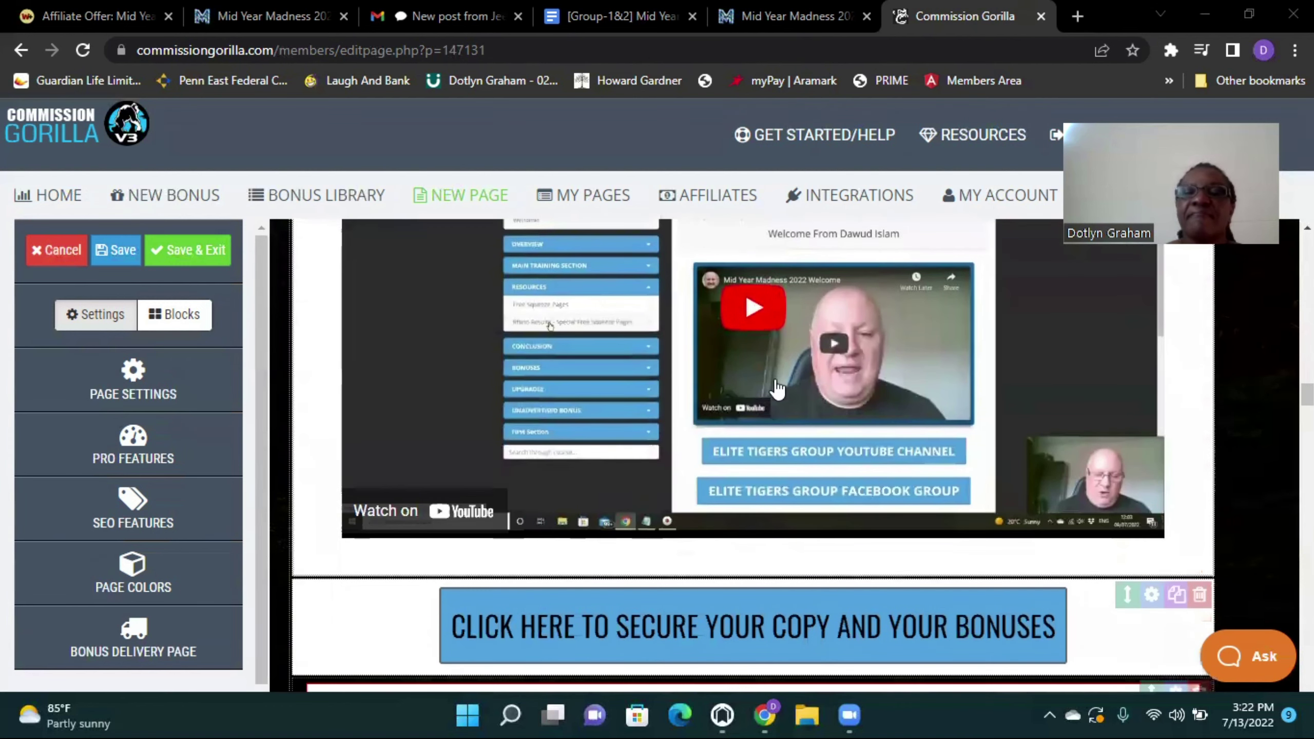
click(773, 313)
scroll(758, 324, up, 2)
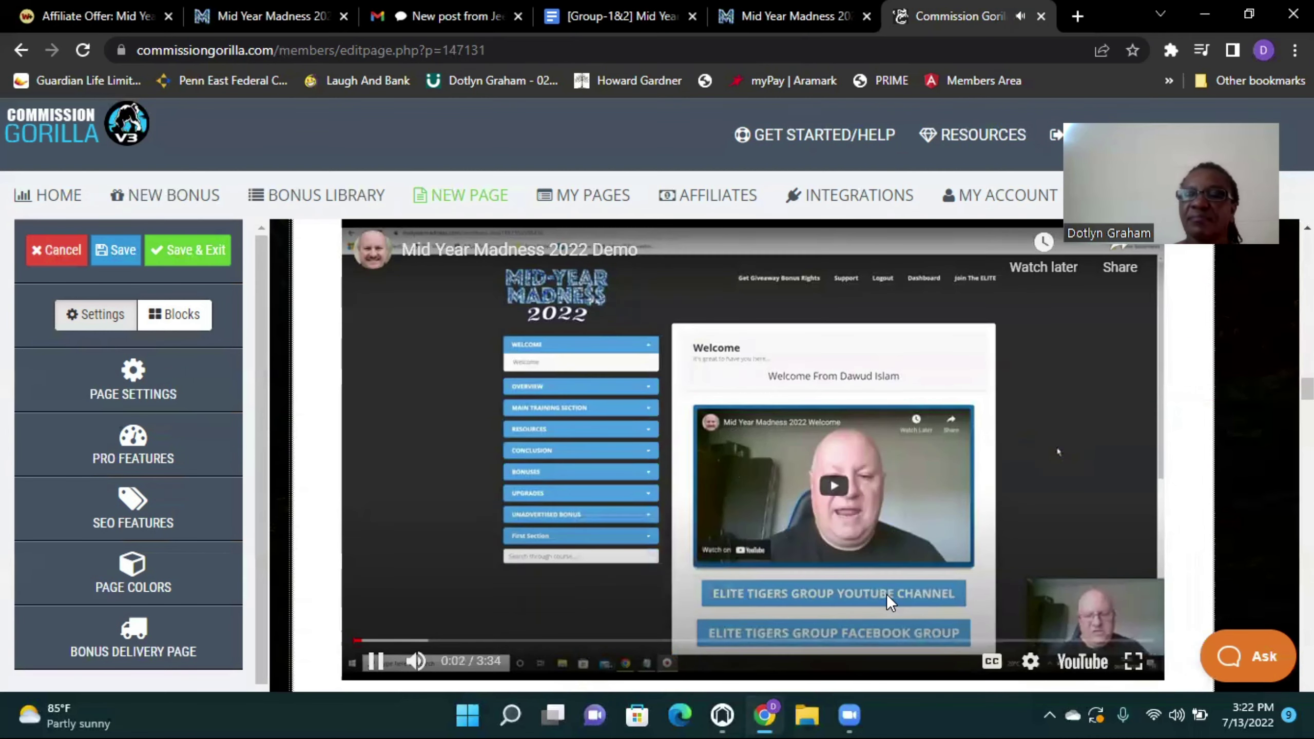
Step: Watch the embedded demo video play through to its 3:34 end screen
scroll(887, 598, down, 1)
scroll(880, 603, down, 3)
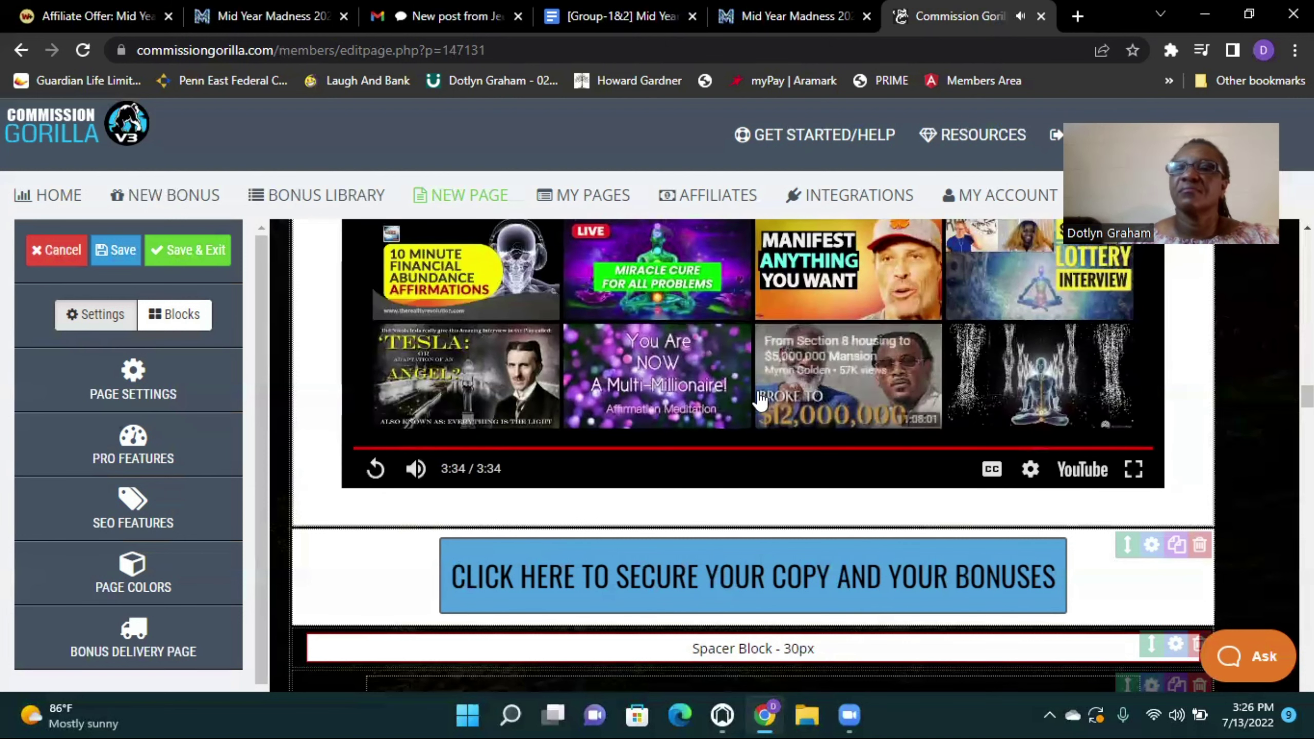
scroll(863, 430, up, 5)
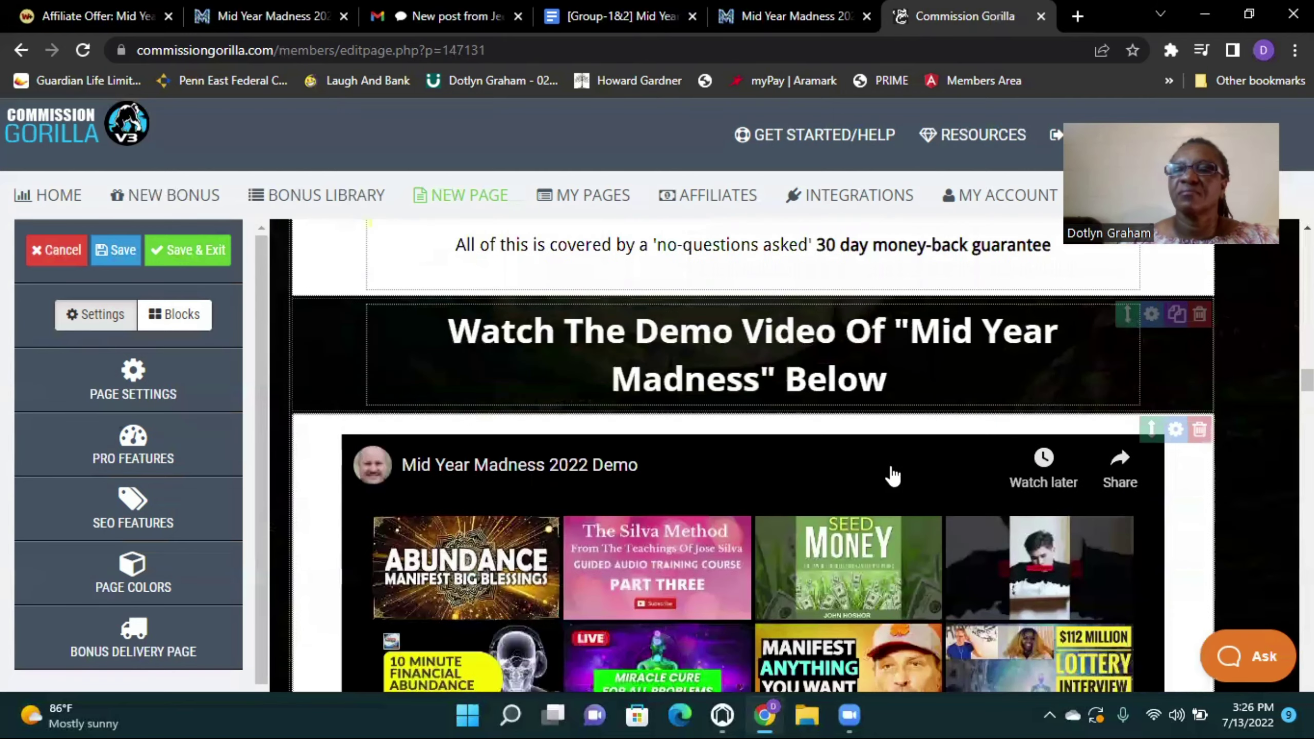
scroll(894, 456, down, 3)
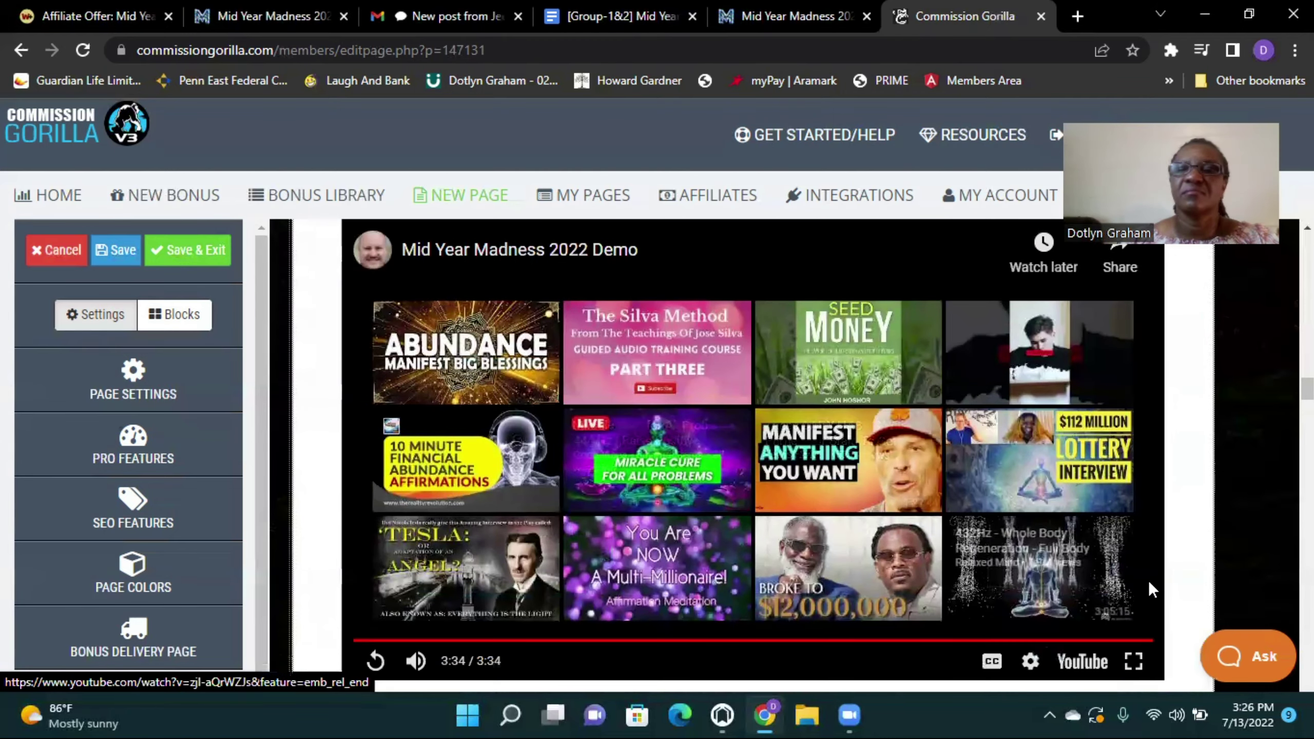
scroll(1144, 580, down, 3)
scroll(1134, 564, up, 4)
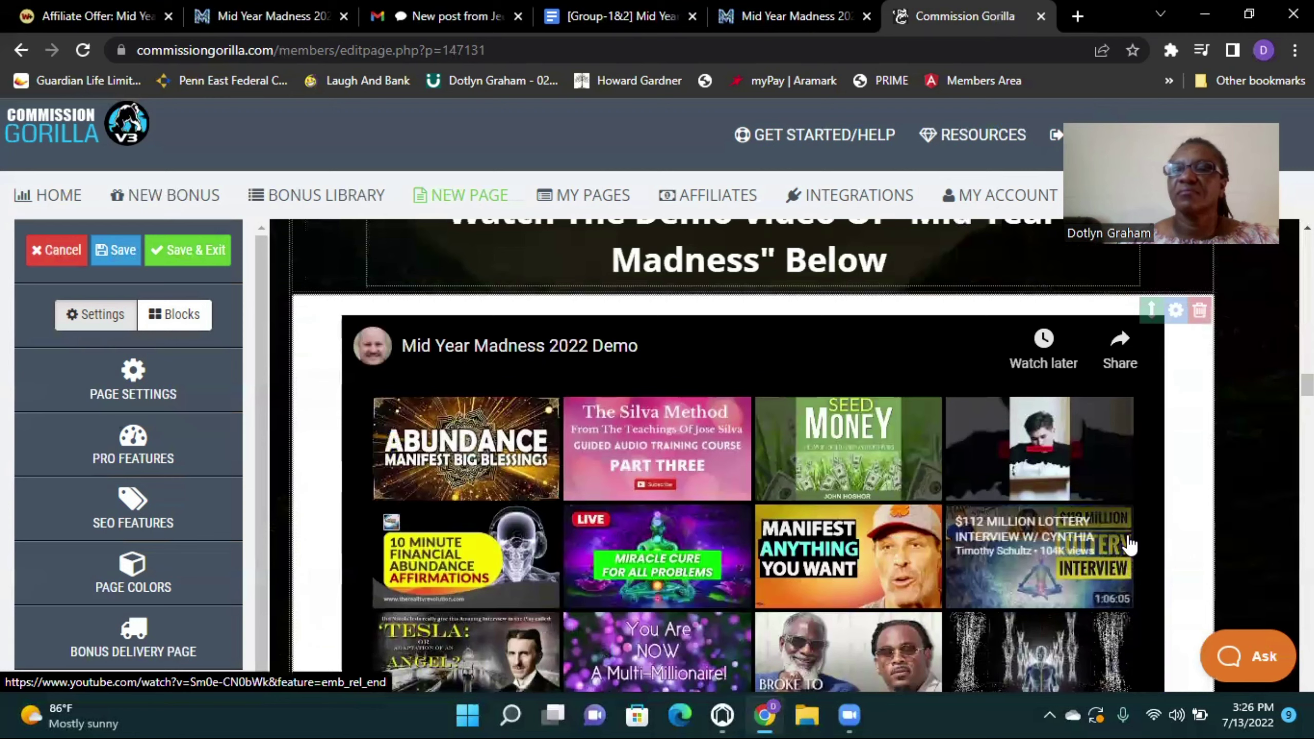
scroll(671, 432, down, 3)
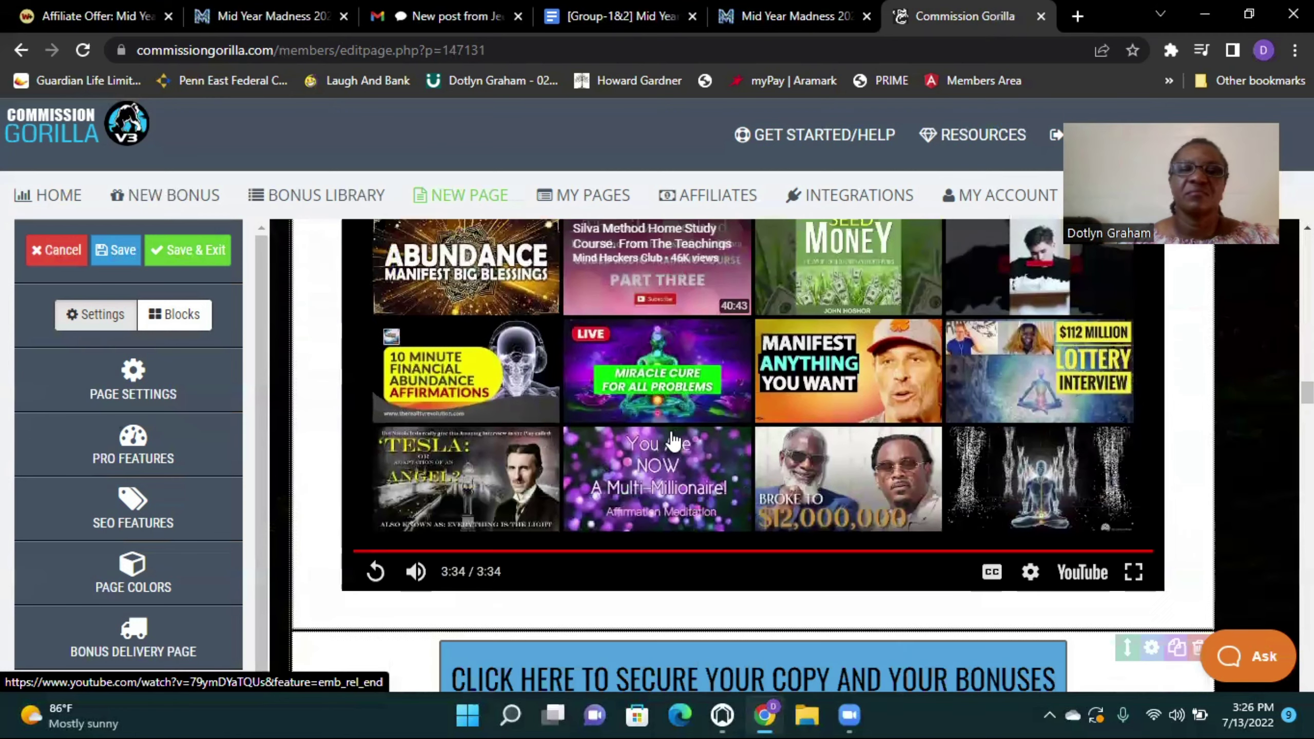
scroll(629, 471, down, 2)
scroll(633, 473, down, 3)
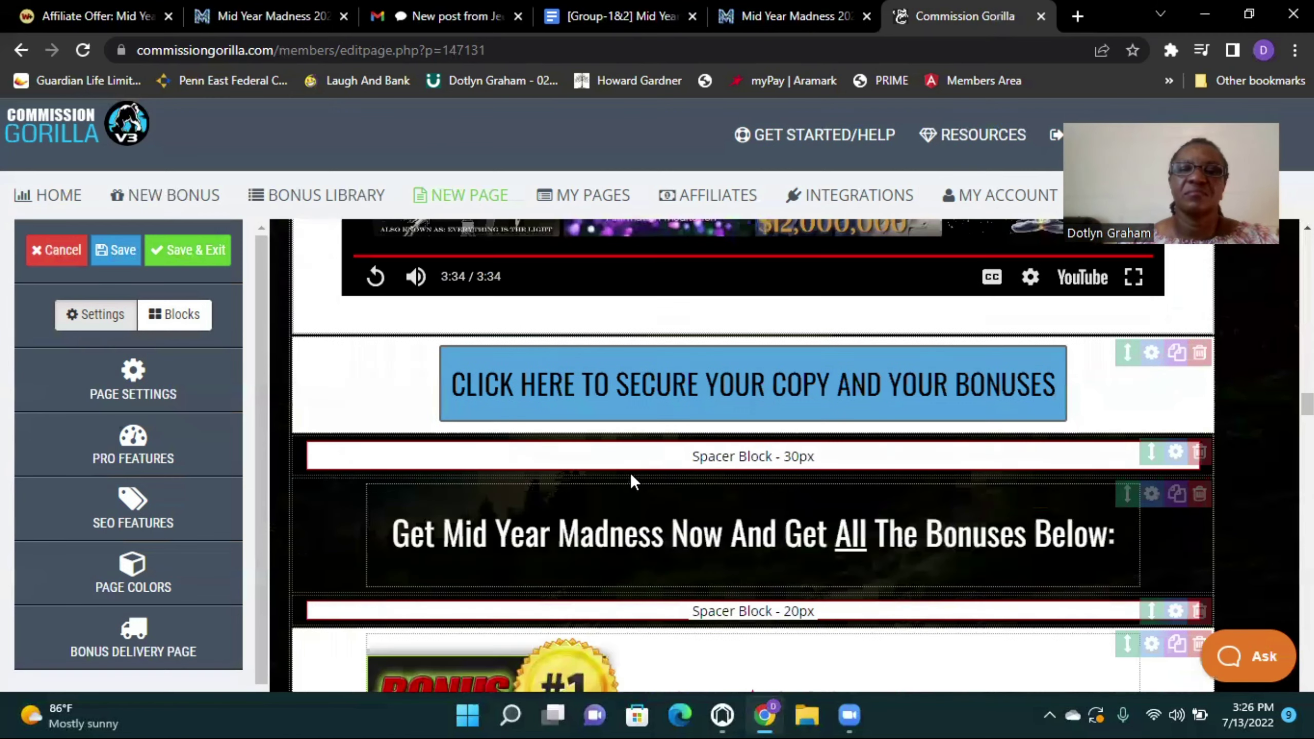
scroll(632, 473, up, 2)
scroll(632, 471, down, 6)
scroll(640, 466, down, 2)
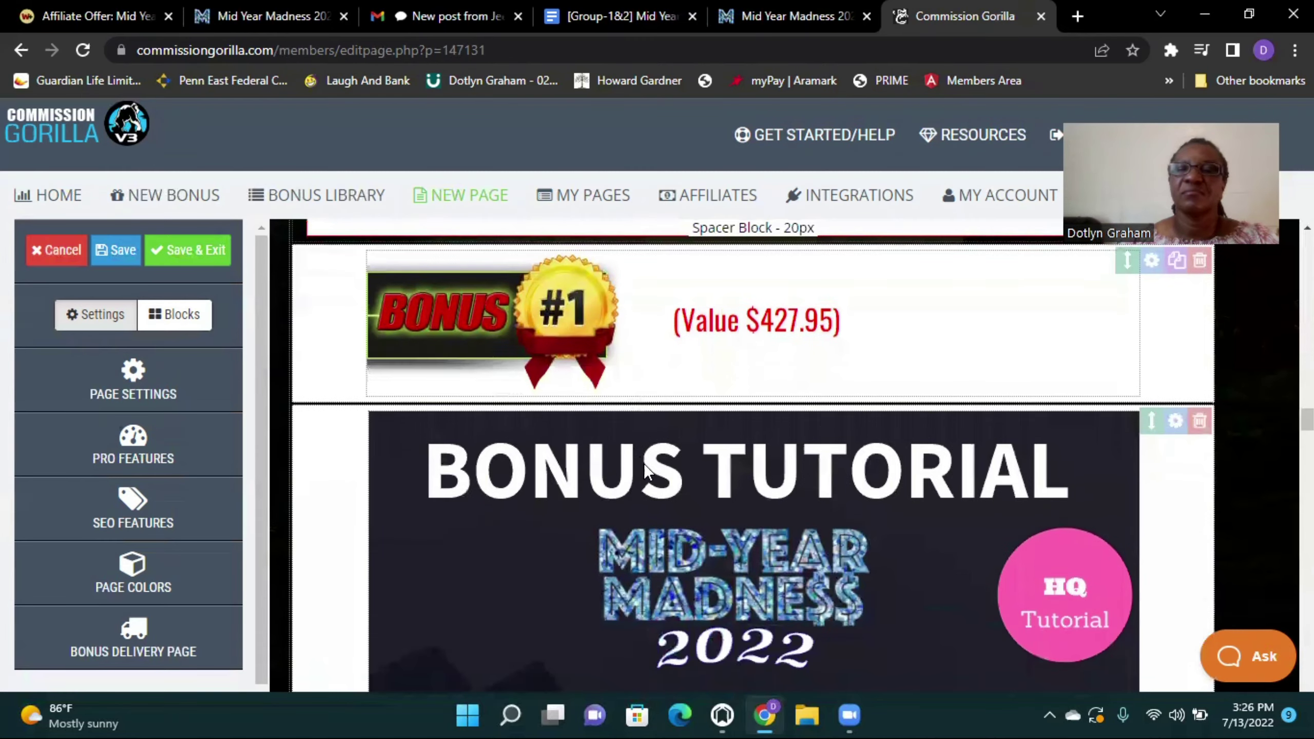
scroll(647, 465, up, 6)
scroll(652, 464, up, 1)
scroll(1210, 366, up, 3)
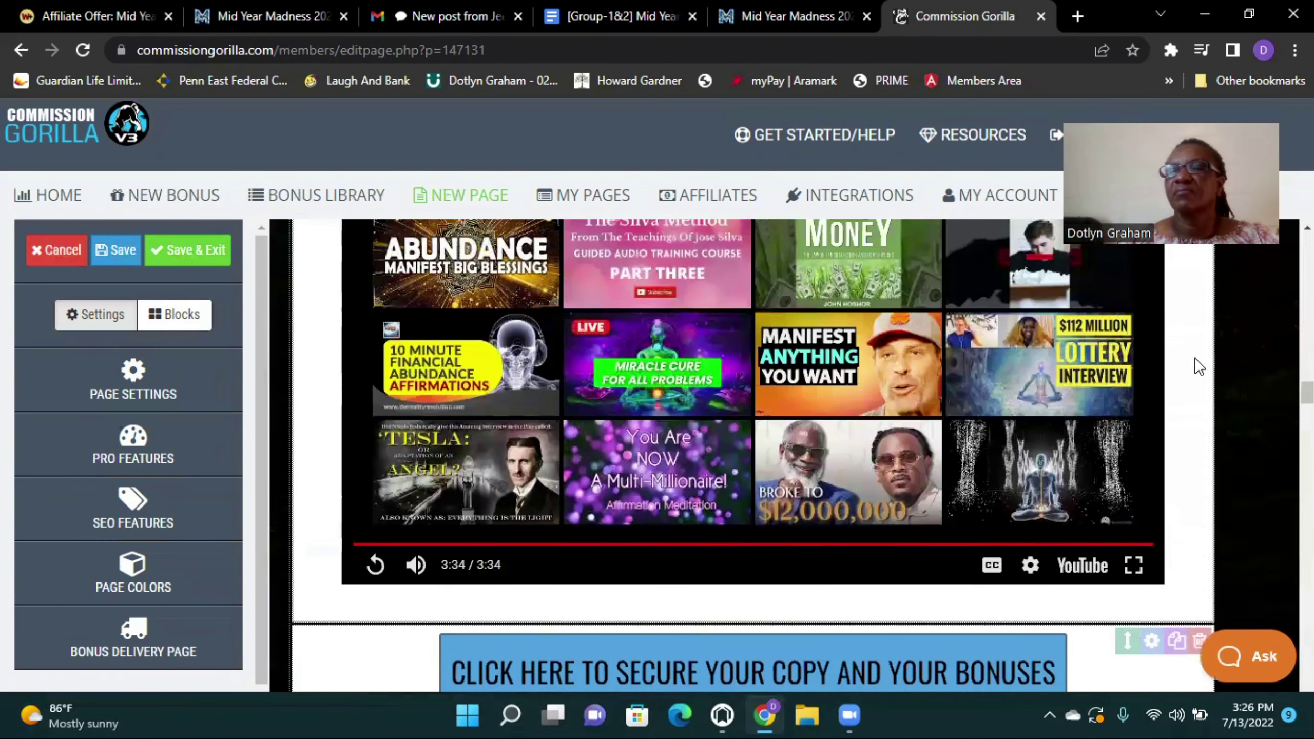
scroll(1195, 357, up, 2)
scroll(1191, 371, up, 1)
scroll(1176, 403, up, 3)
scroll(931, 482, down, 2)
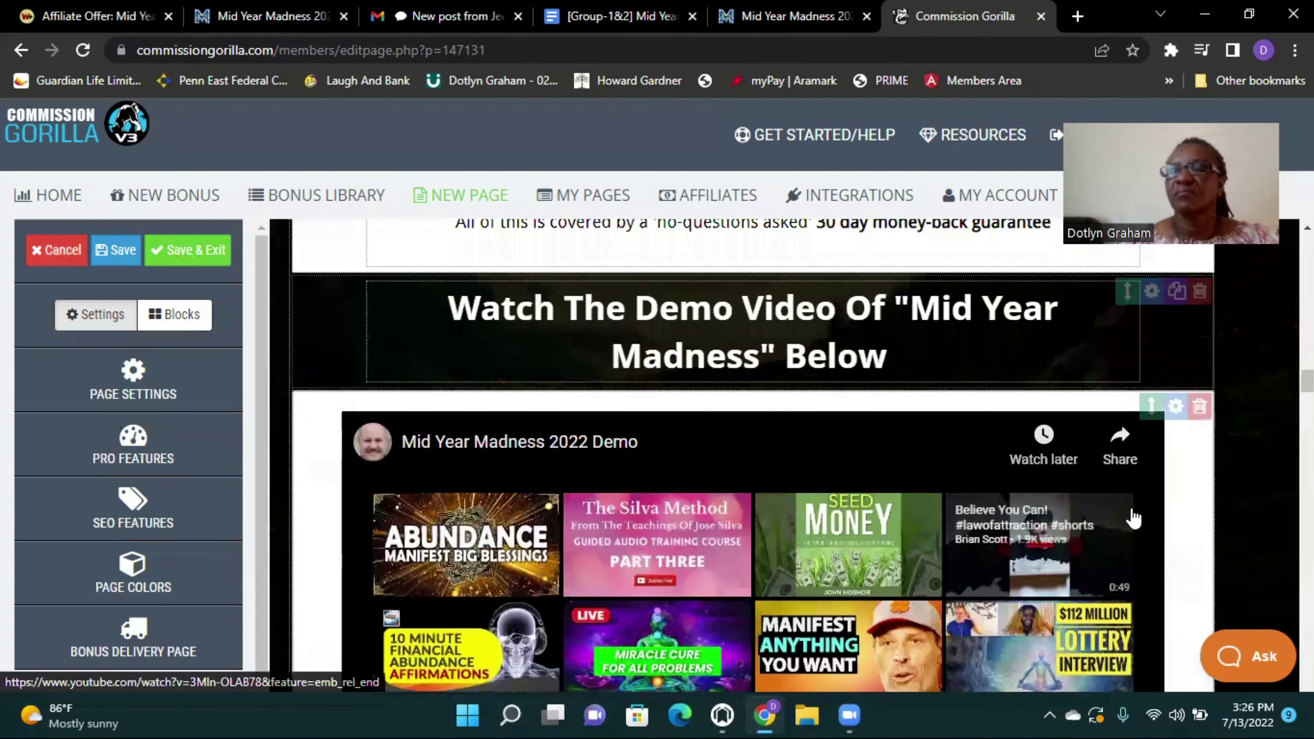
scroll(752, 481, down, 2)
scroll(647, 455, down, 3)
scroll(551, 438, down, 3)
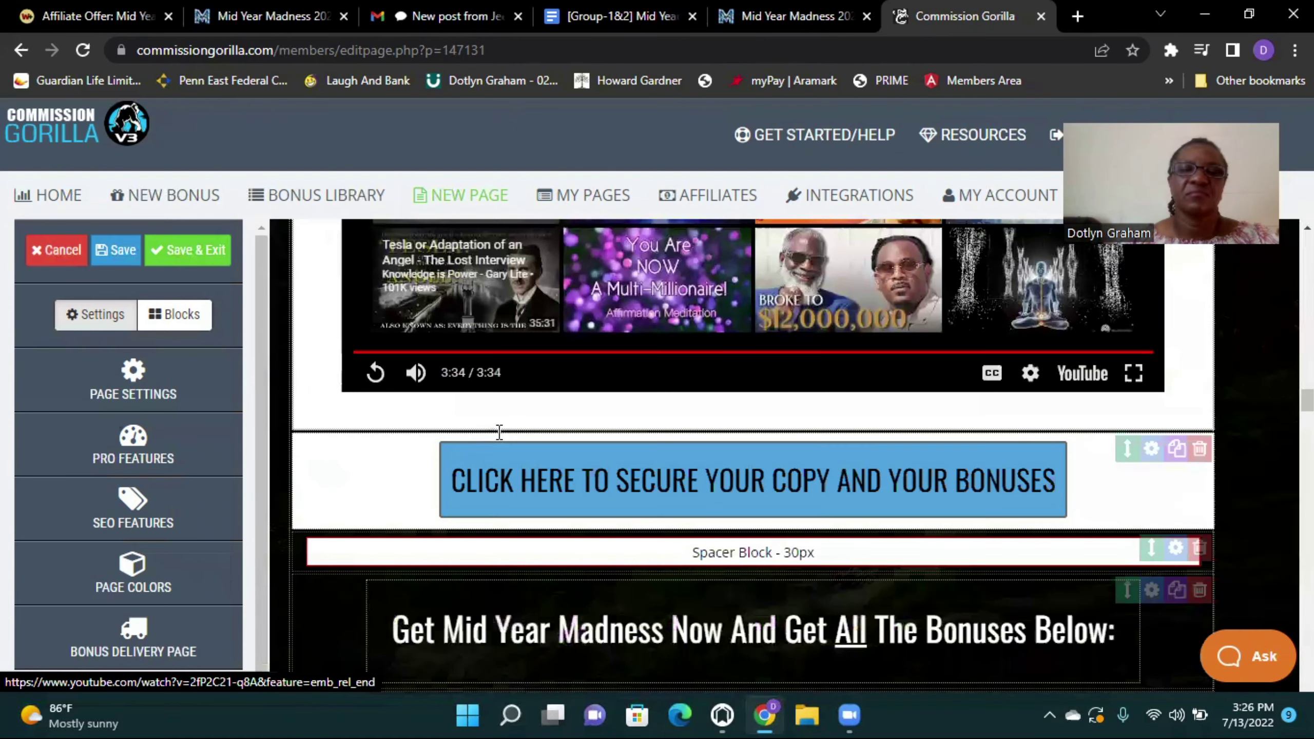
scroll(448, 358, down, 2)
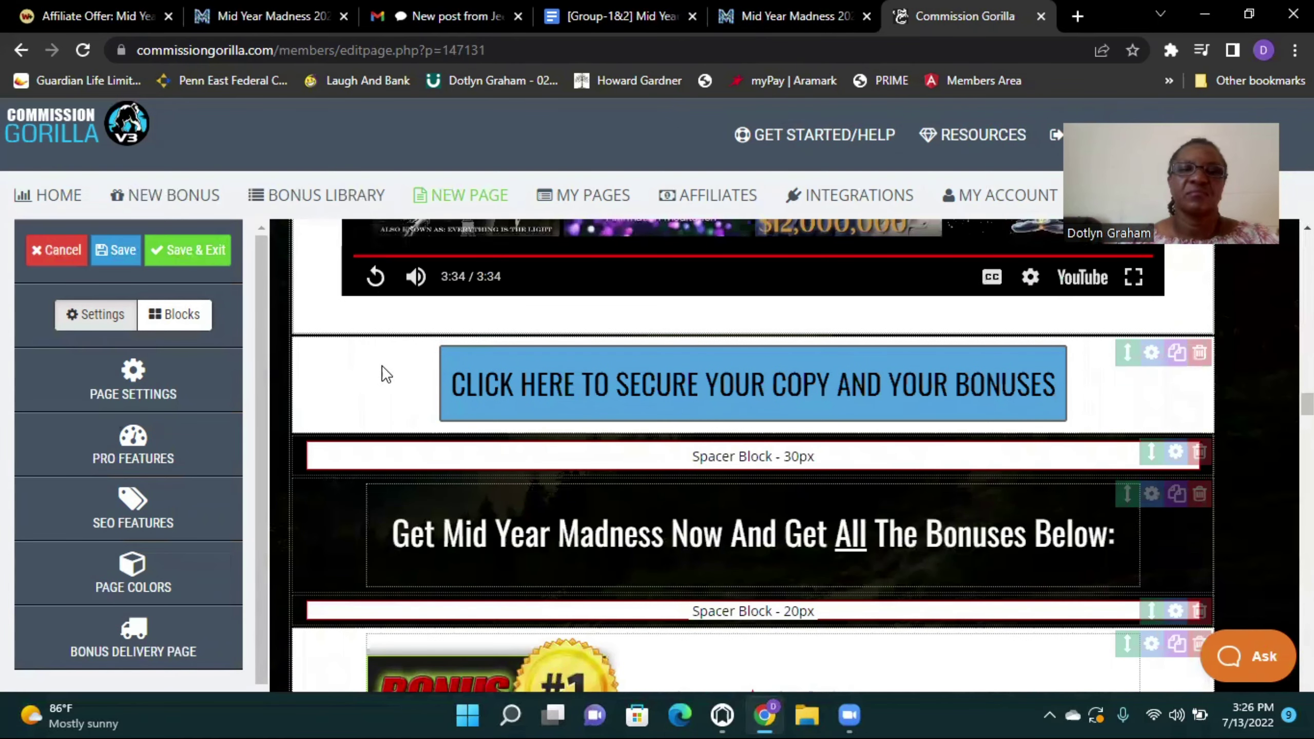
scroll(405, 382, down, 1)
scroll(405, 382, down, 1)
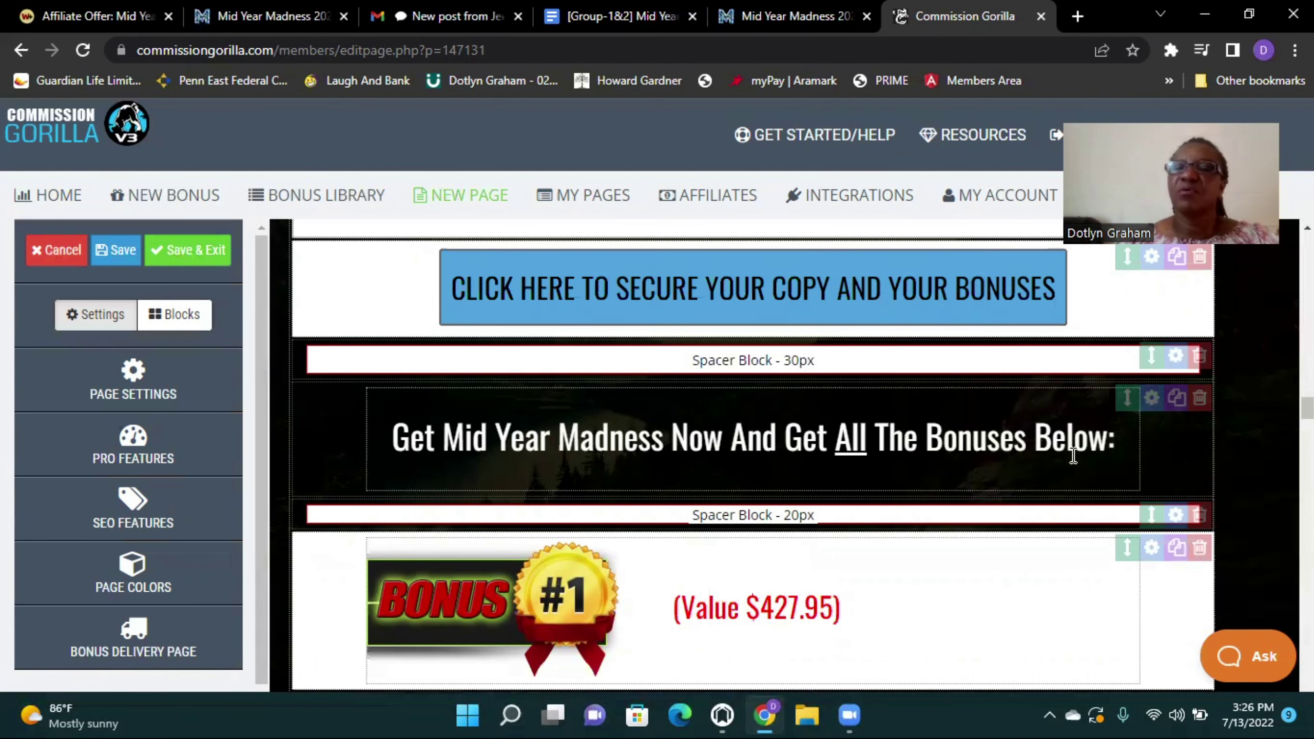
scroll(1027, 486, down, 1)
scroll(983, 477, down, 2)
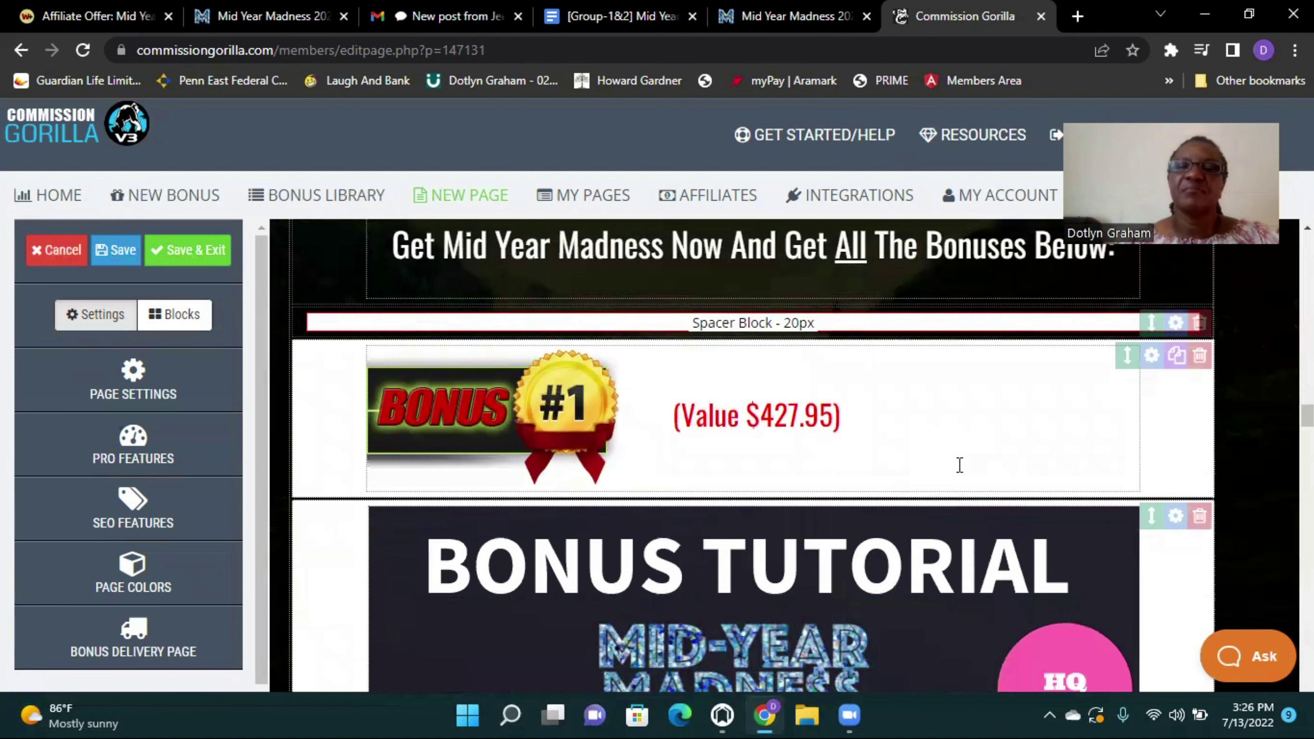
scroll(978, 471, down, 1)
scroll(982, 471, down, 1)
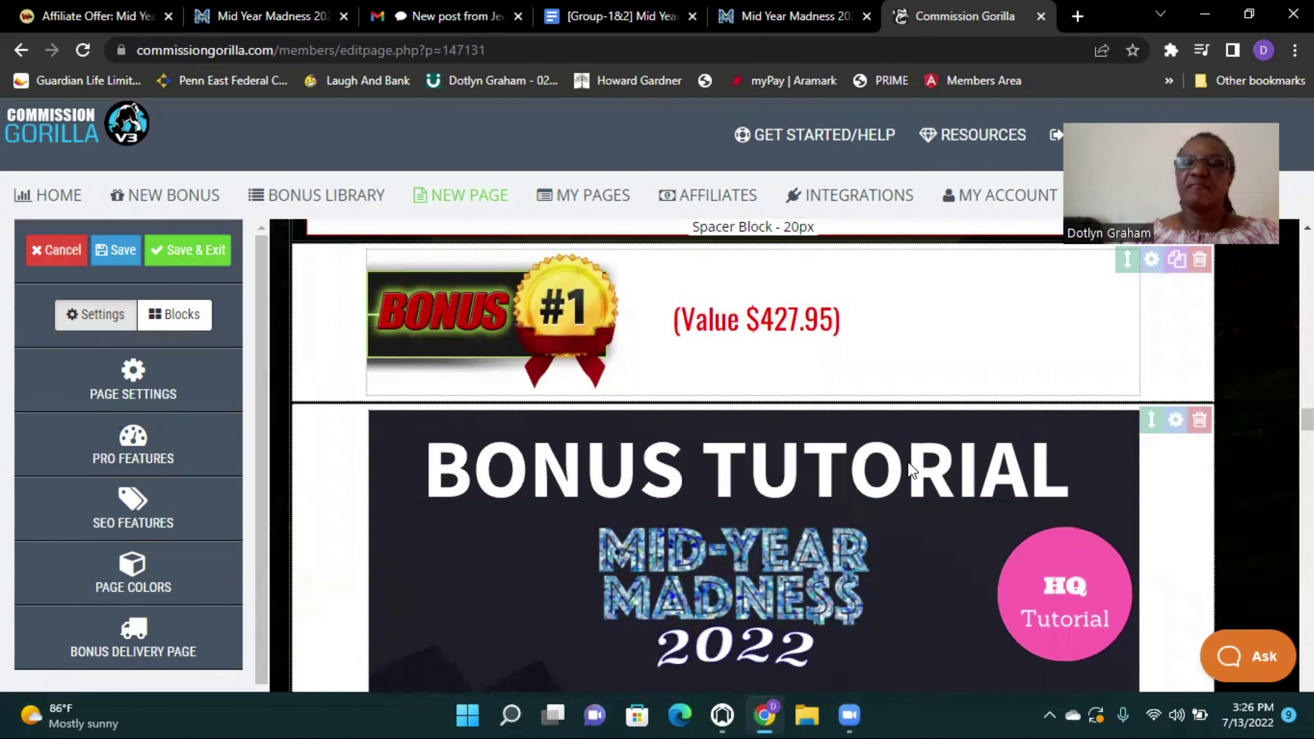
scroll(911, 466, down, 4)
scroll(910, 469, down, 3)
scroll(910, 474, down, 1)
scroll(911, 478, down, 3)
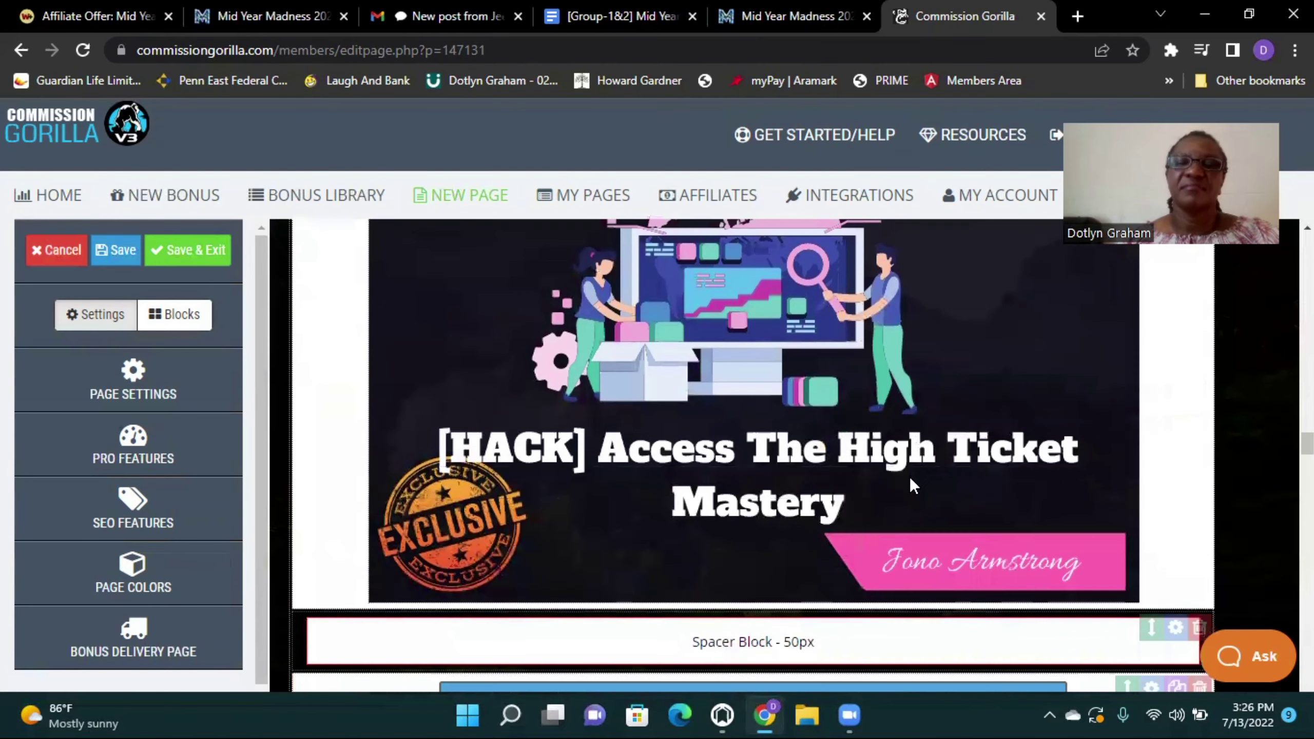
scroll(900, 484, down, 5)
scroll(890, 489, down, 1)
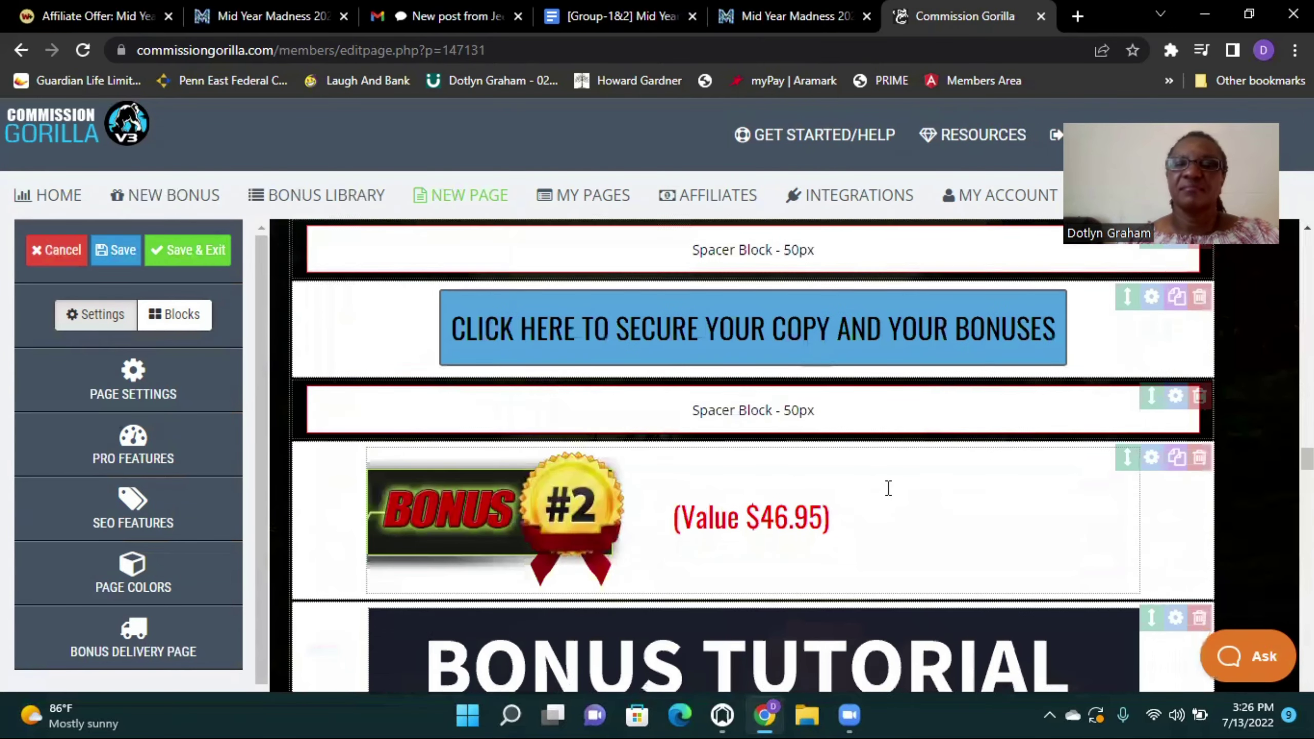
scroll(888, 488, down, 5)
scroll(888, 488, down, 1)
scroll(888, 487, down, 1)
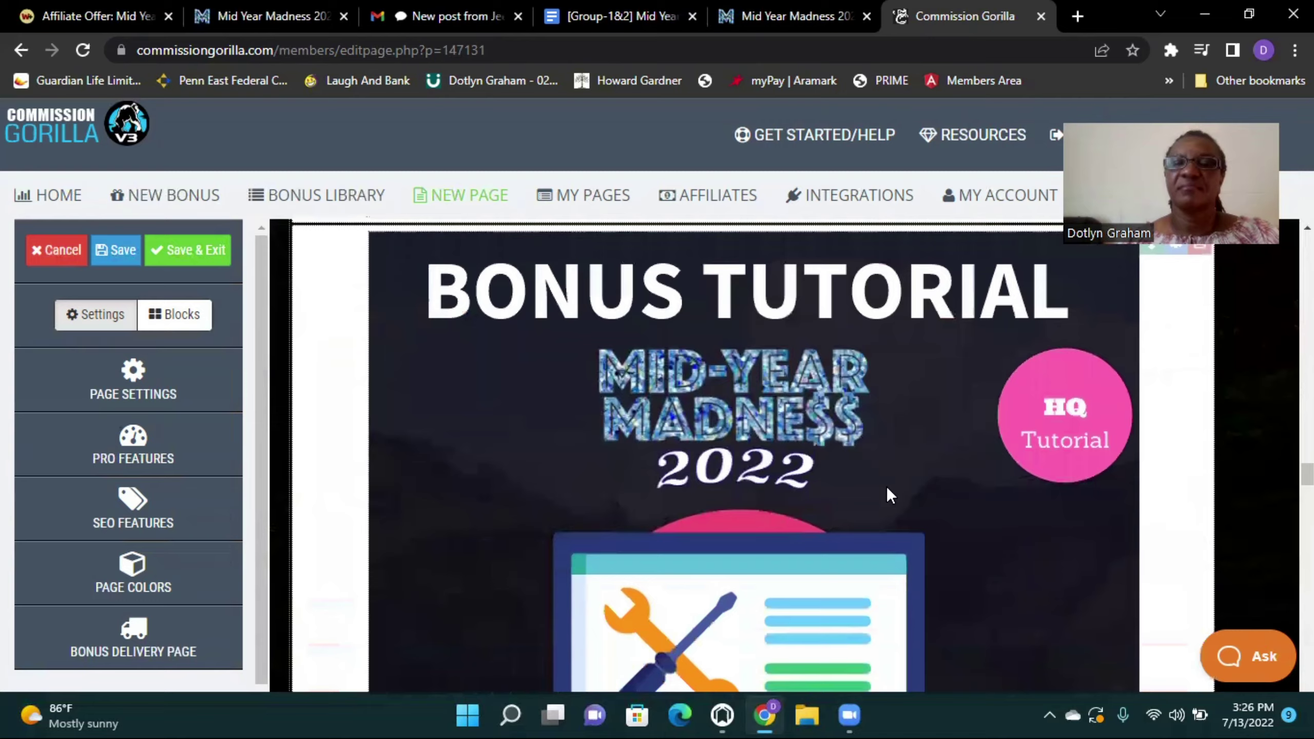
scroll(902, 479, up, 7)
scroll(903, 478, up, 5)
scroll(905, 476, up, 1)
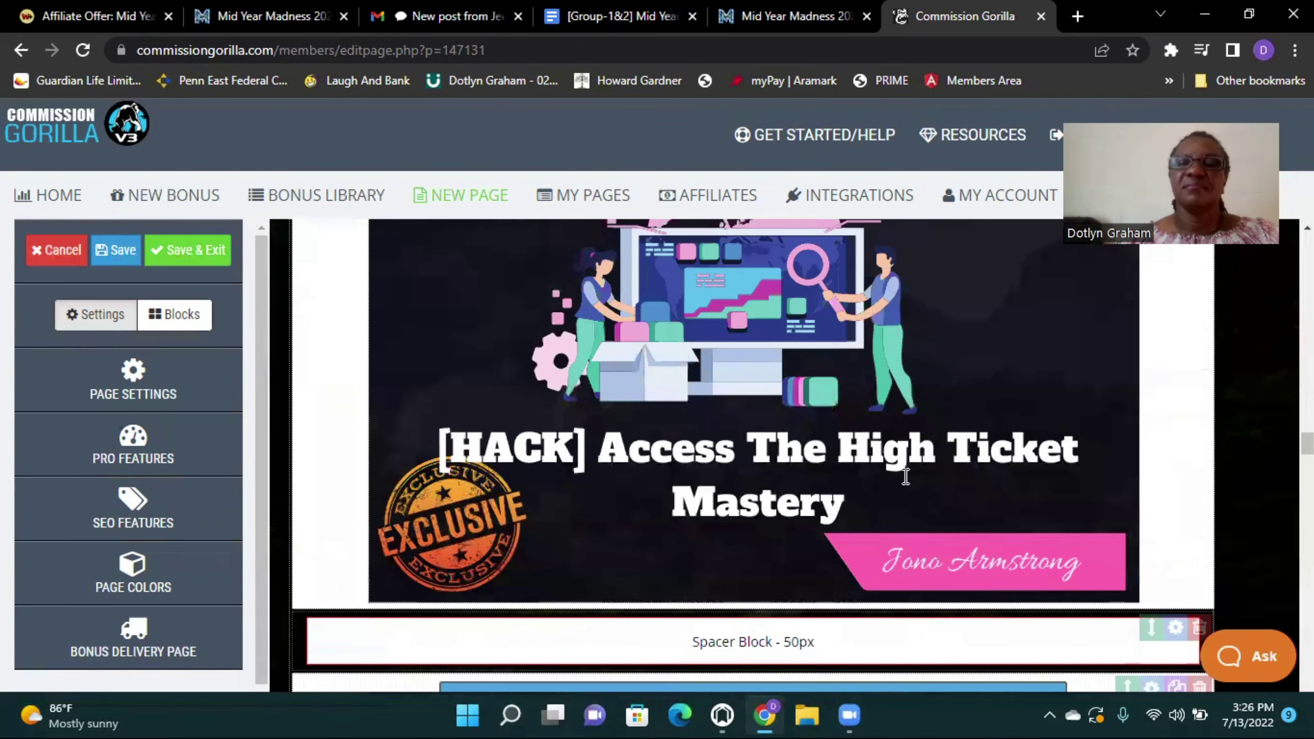
scroll(901, 480, down, 1)
scroll(899, 481, down, 6)
scroll(902, 480, down, 4)
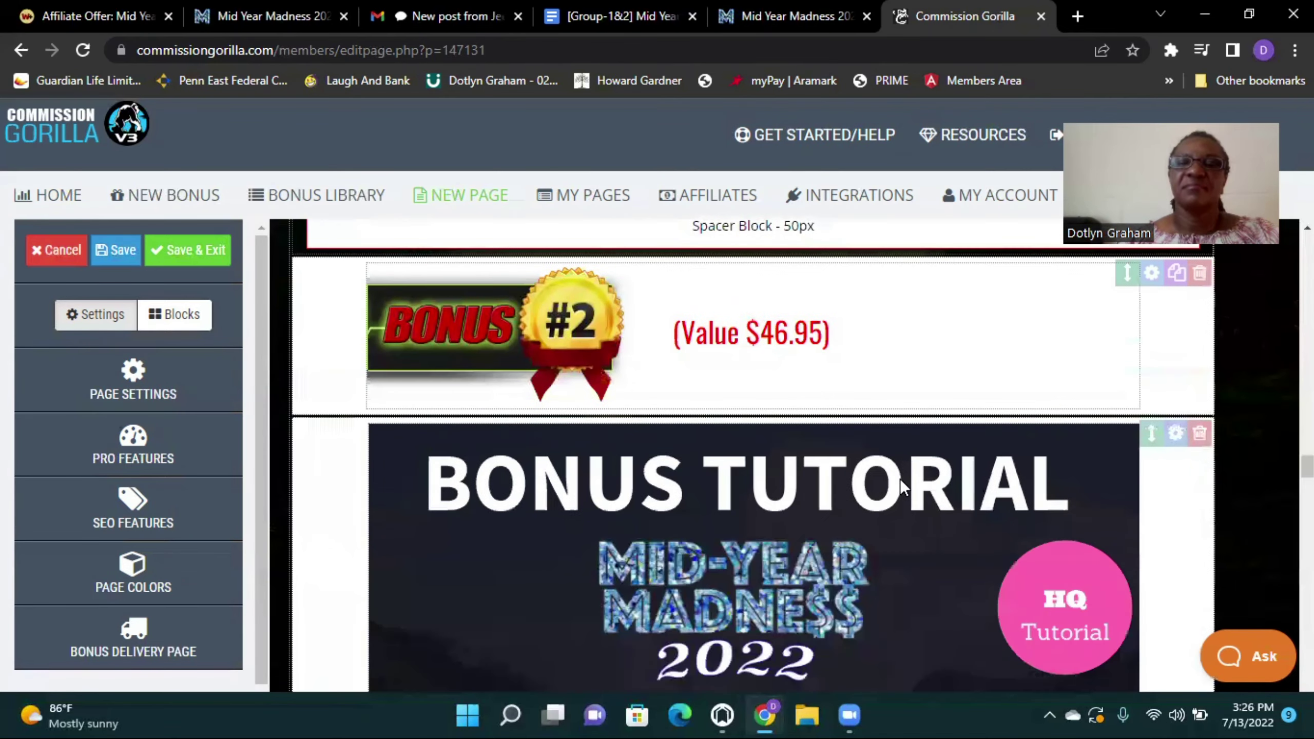
scroll(902, 481, down, 15)
scroll(902, 479, up, 6)
scroll(903, 481, up, 3)
scroll(900, 475, up, 6)
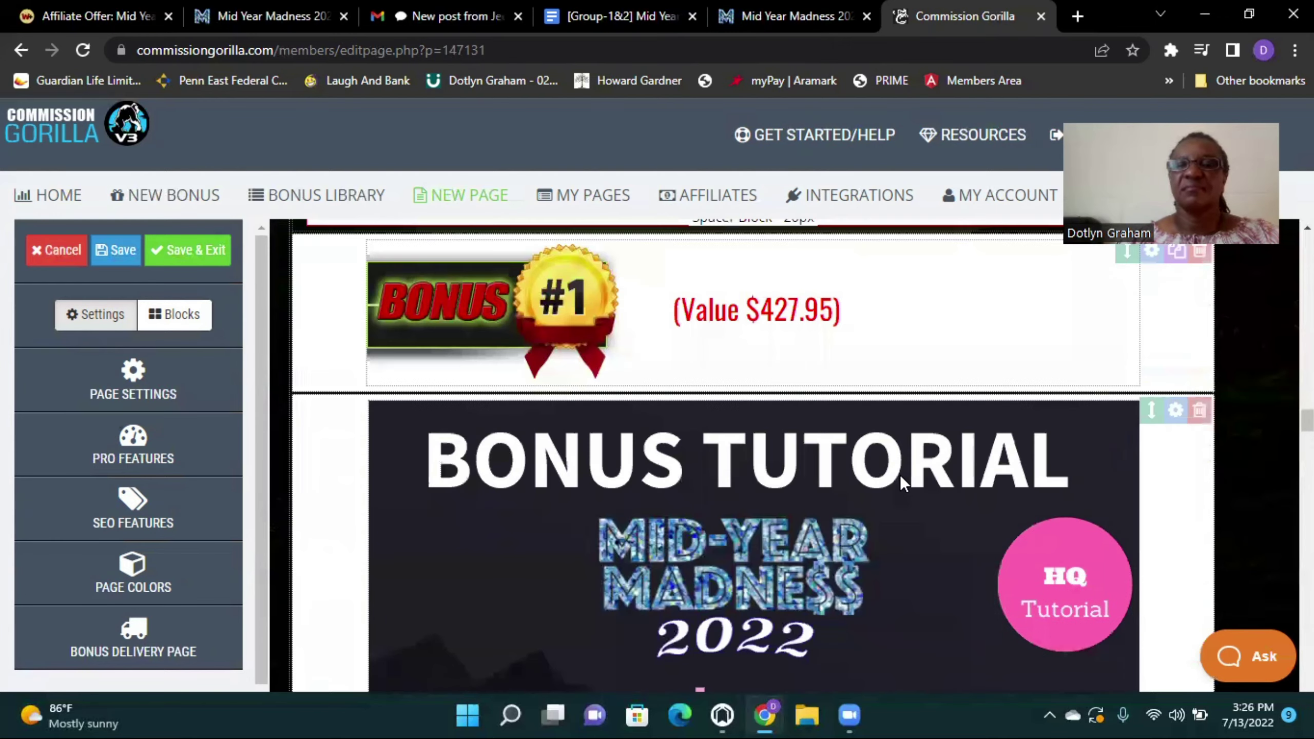
scroll(899, 475, up, 2)
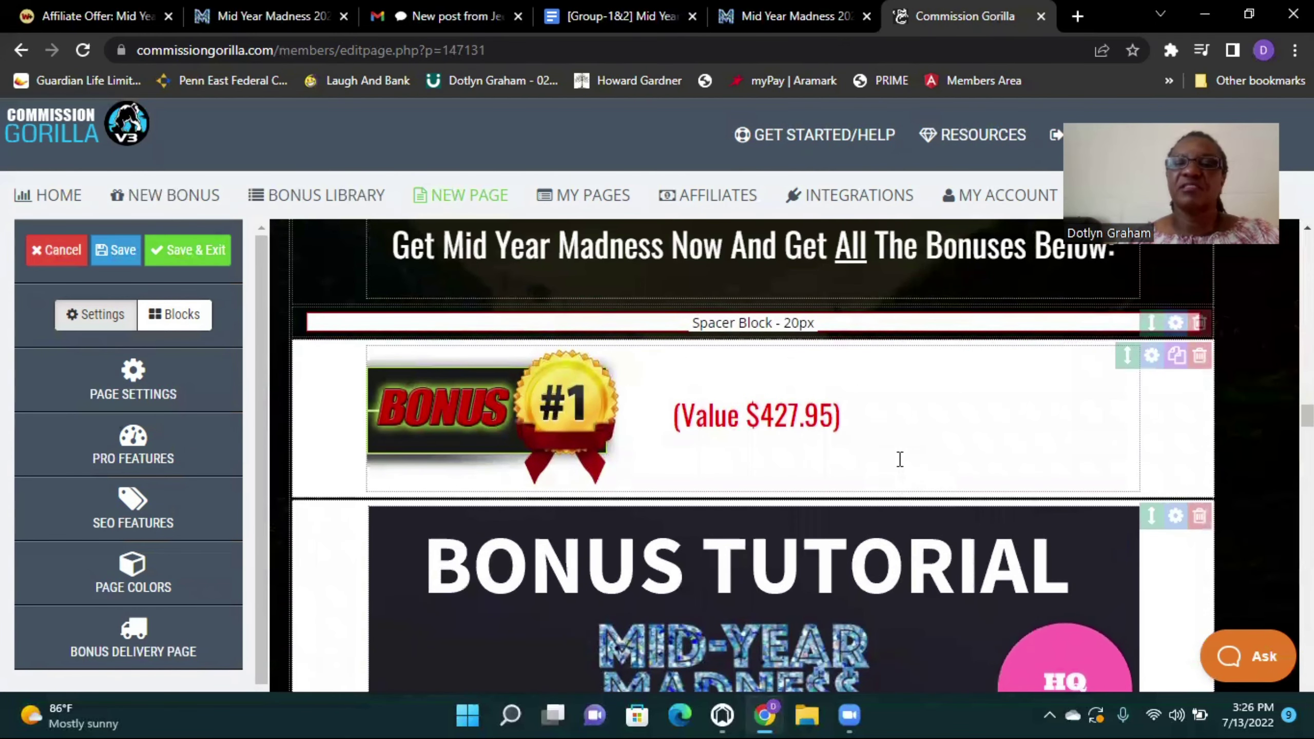
scroll(898, 462, down, 5)
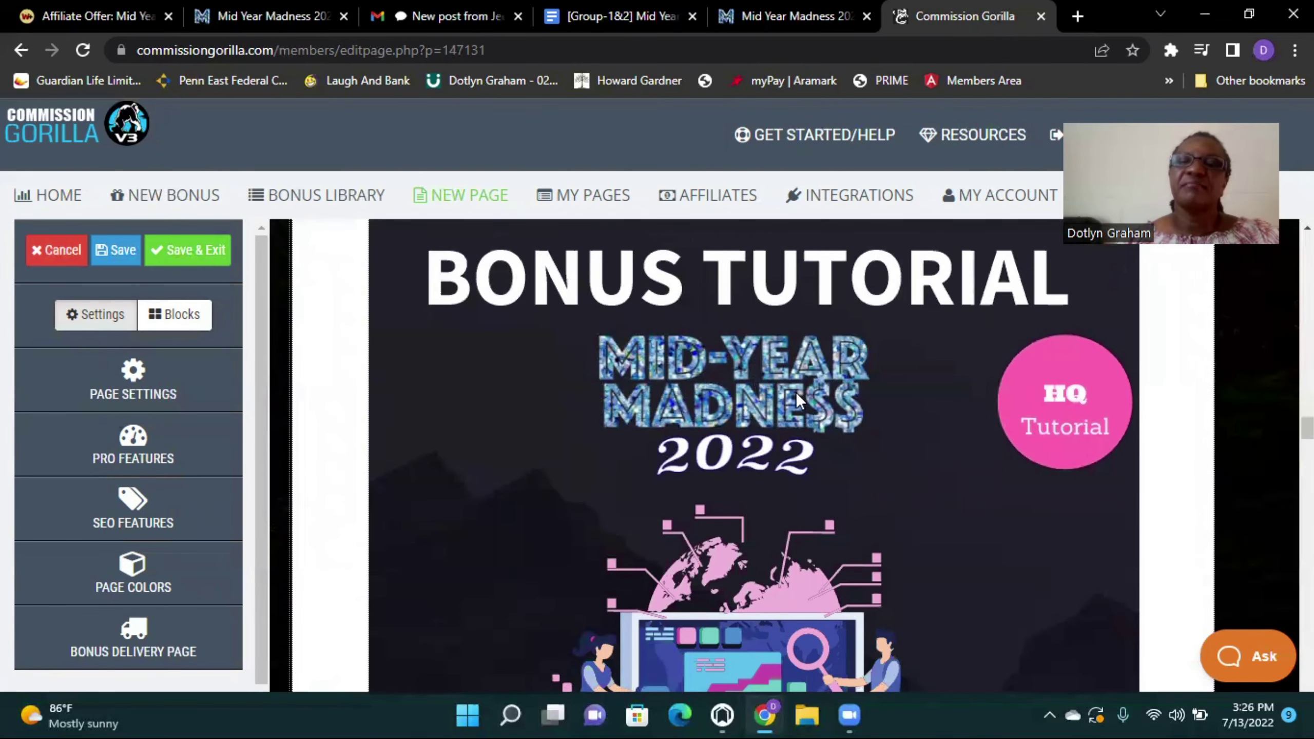
scroll(793, 408, down, 2)
scroll(793, 419, down, 3)
scroll(795, 421, down, 2)
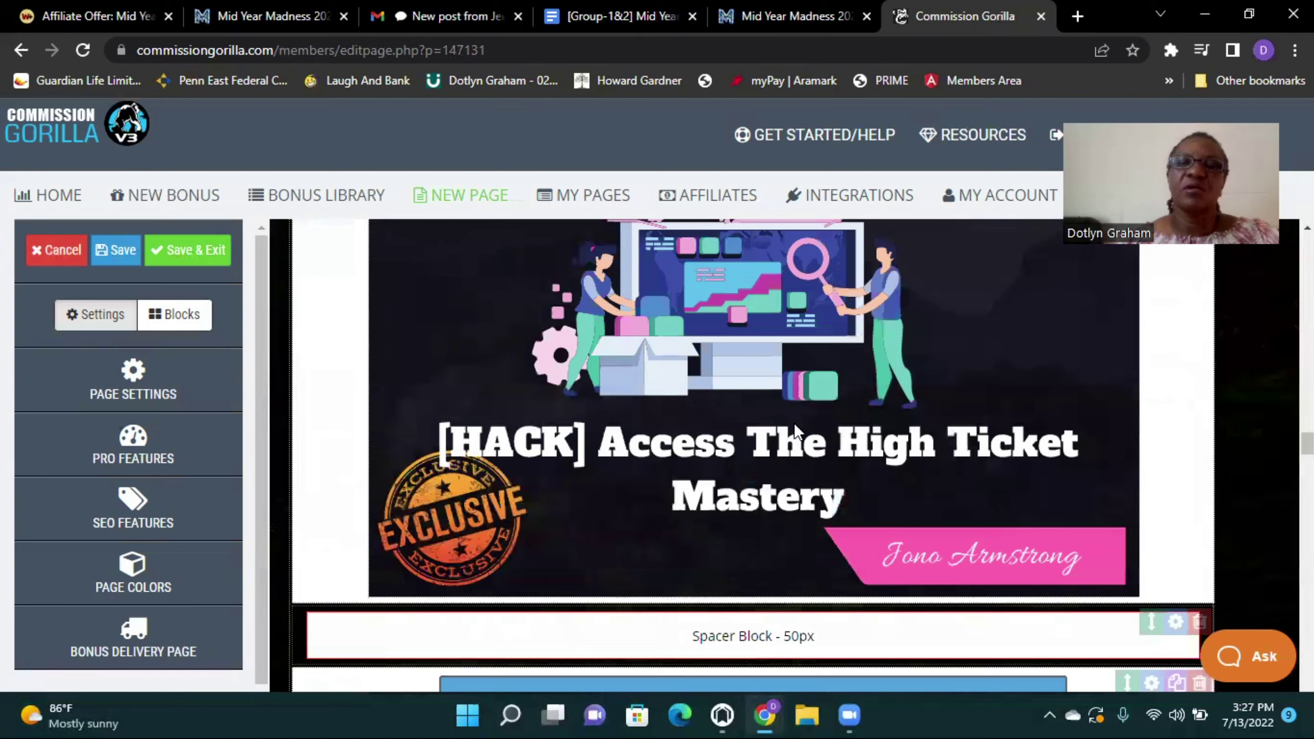
scroll(795, 424, down, 1)
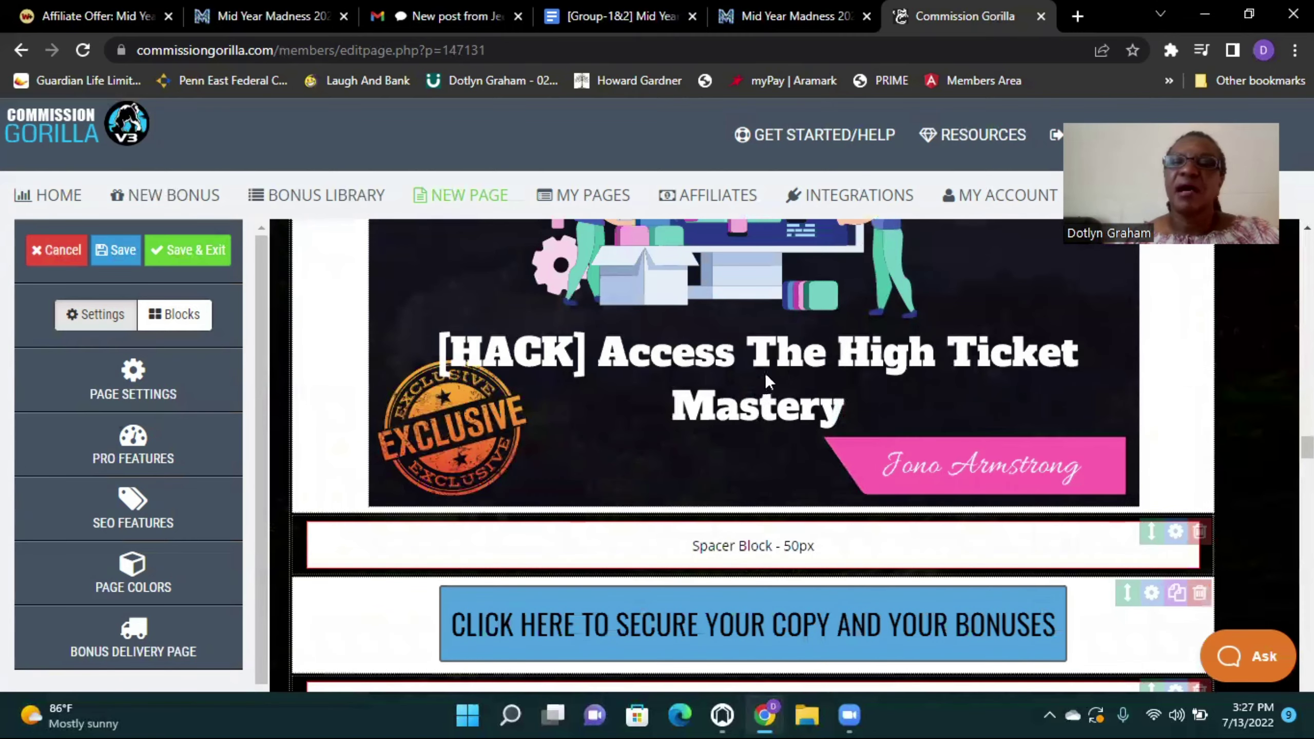
scroll(823, 430, down, 2)
scroll(826, 428, down, 4)
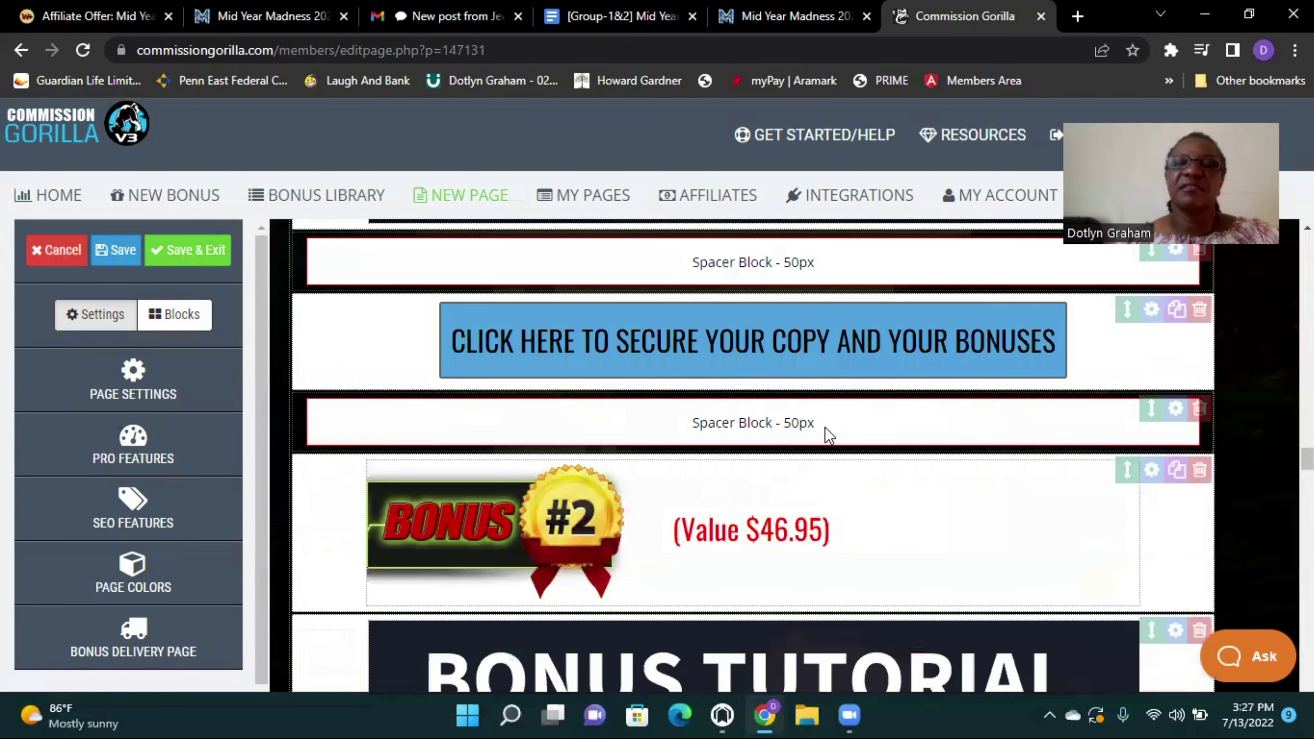
scroll(819, 437, down, 1)
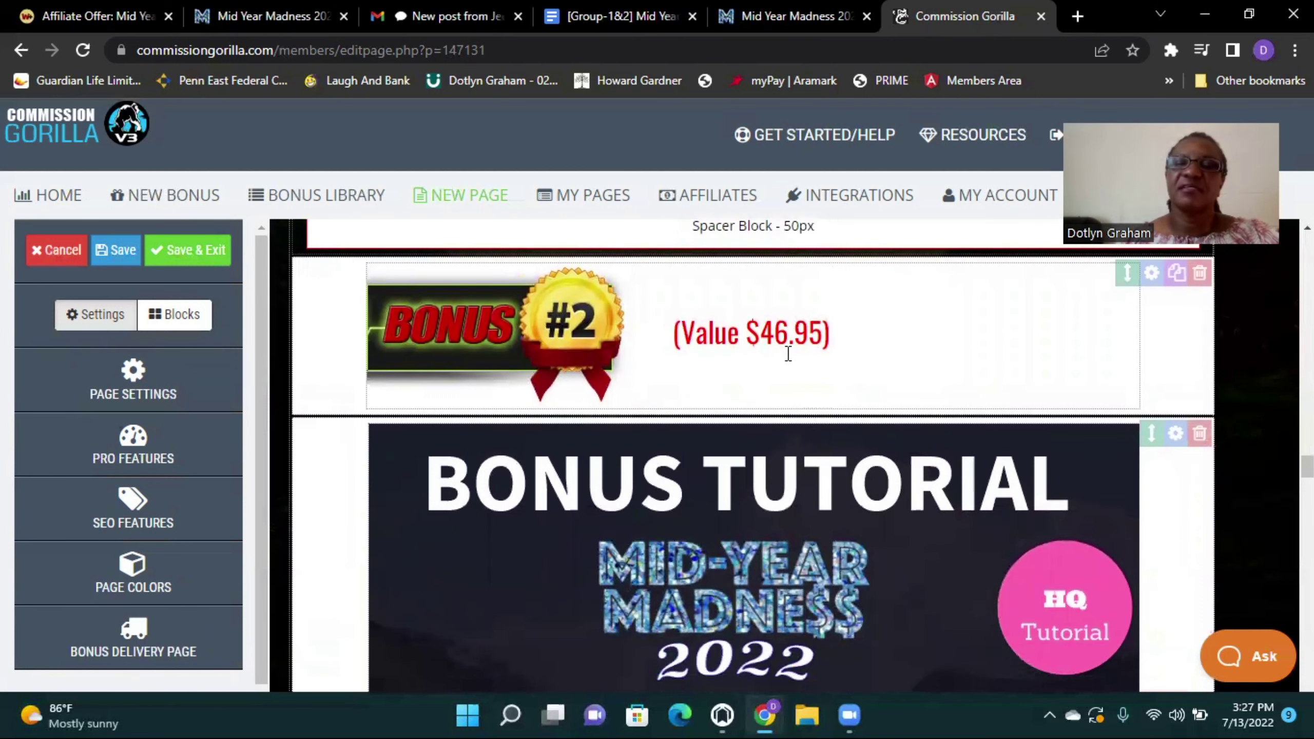
scroll(789, 360, down, 2)
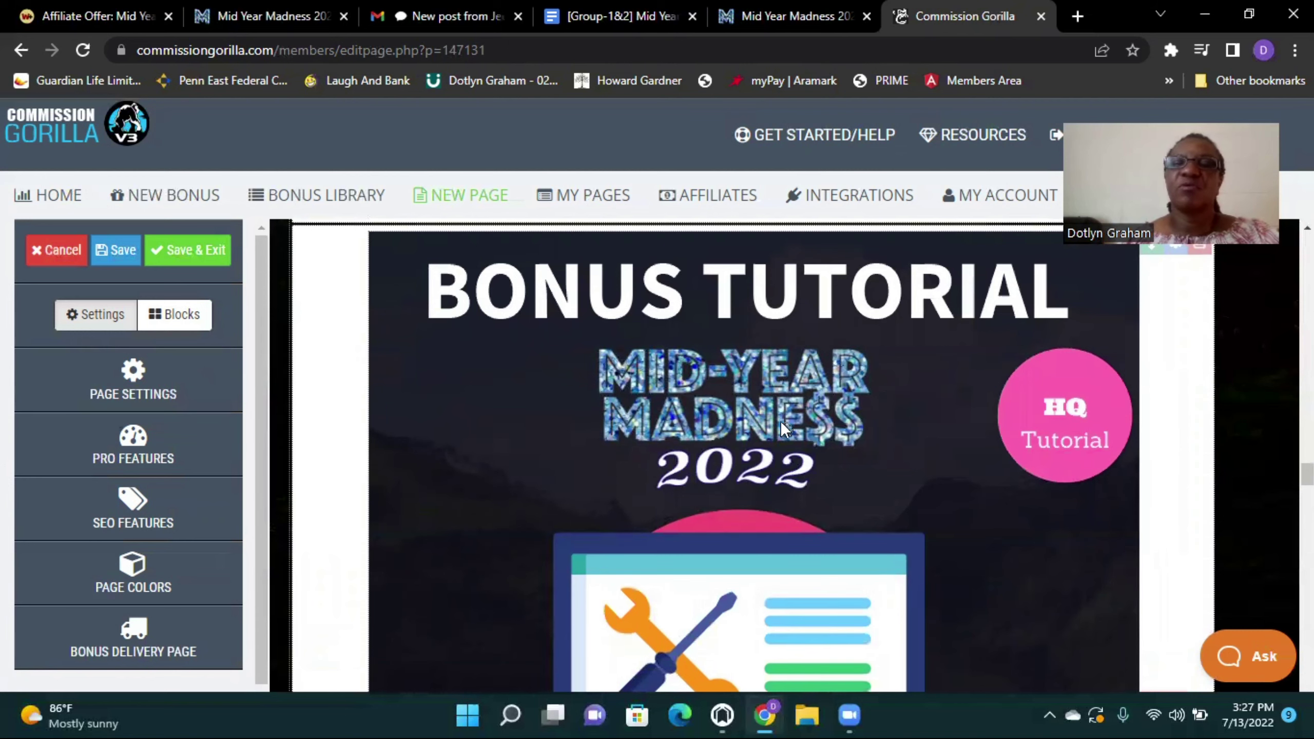
scroll(781, 430, down, 2)
scroll(780, 435, down, 3)
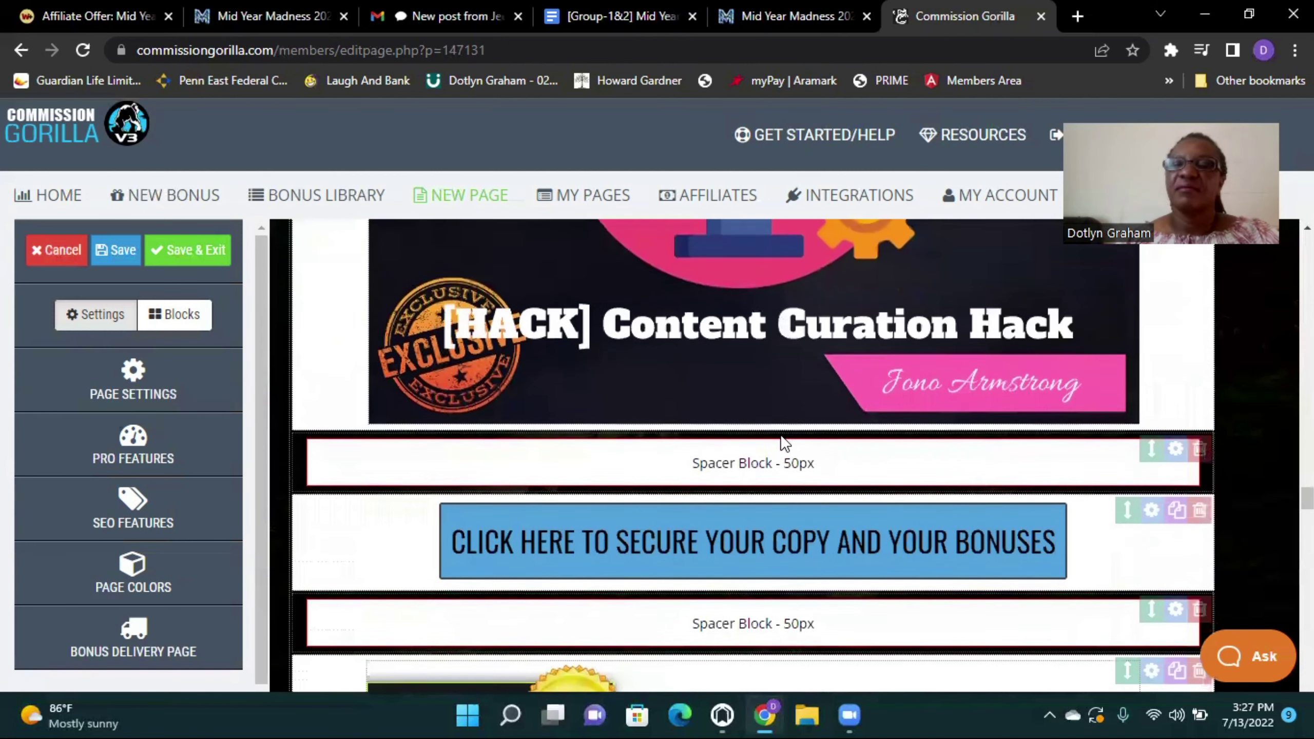
scroll(781, 437, down, 1)
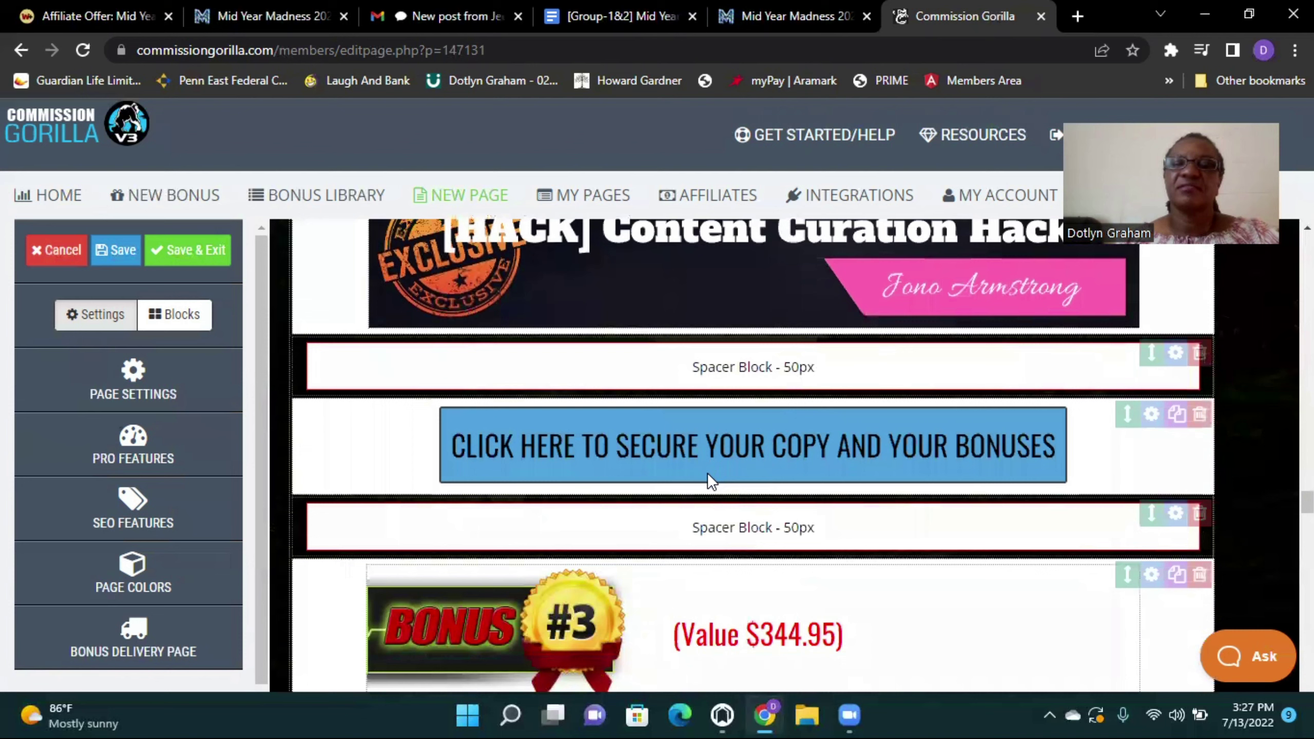
scroll(929, 507, down, 1)
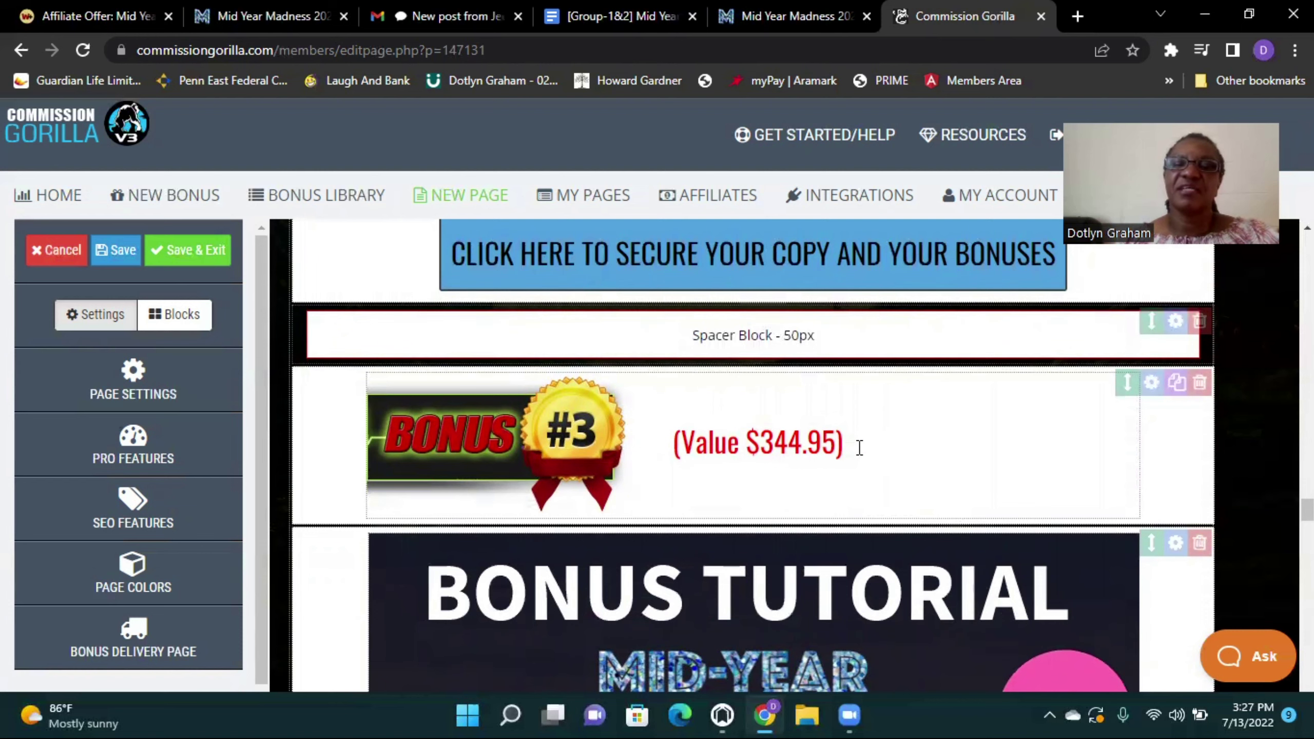
scroll(865, 466, down, 2)
scroll(848, 494, down, 2)
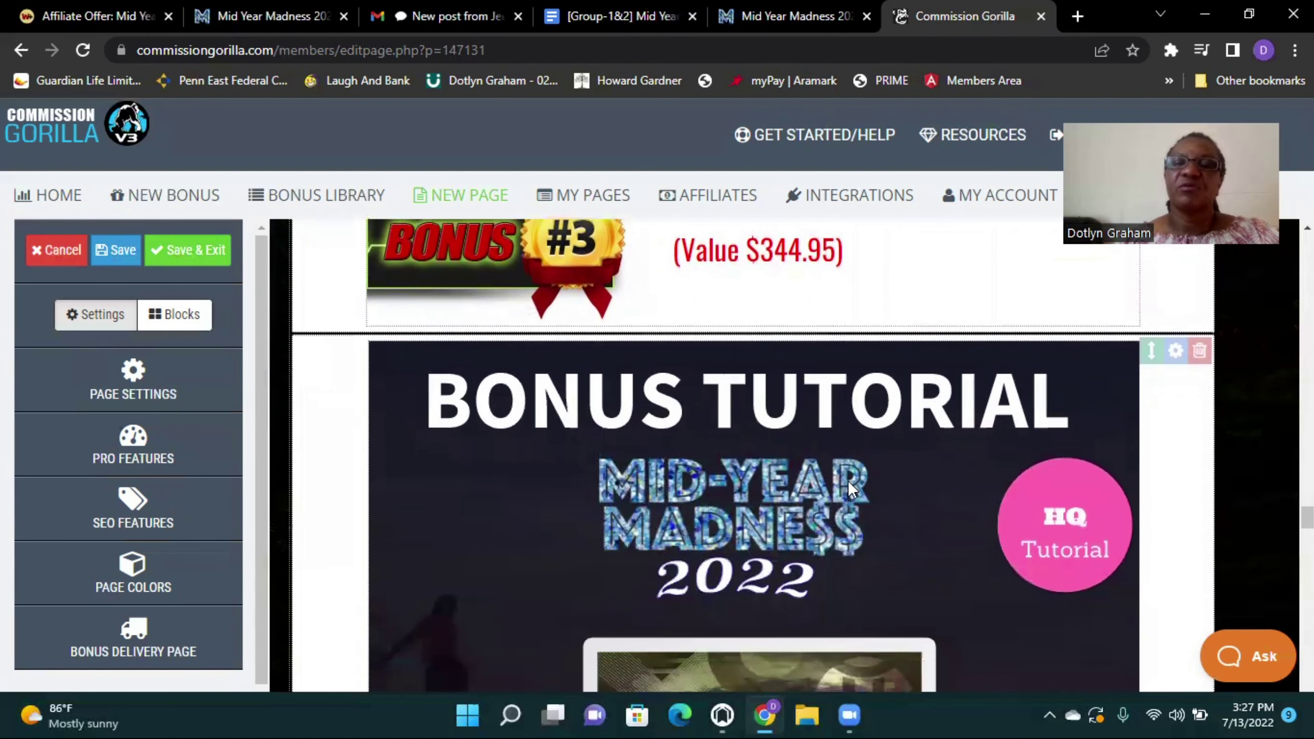
scroll(848, 481, down, 2)
scroll(829, 499, down, 3)
scroll(838, 483, down, 3)
scroll(838, 491, down, 1)
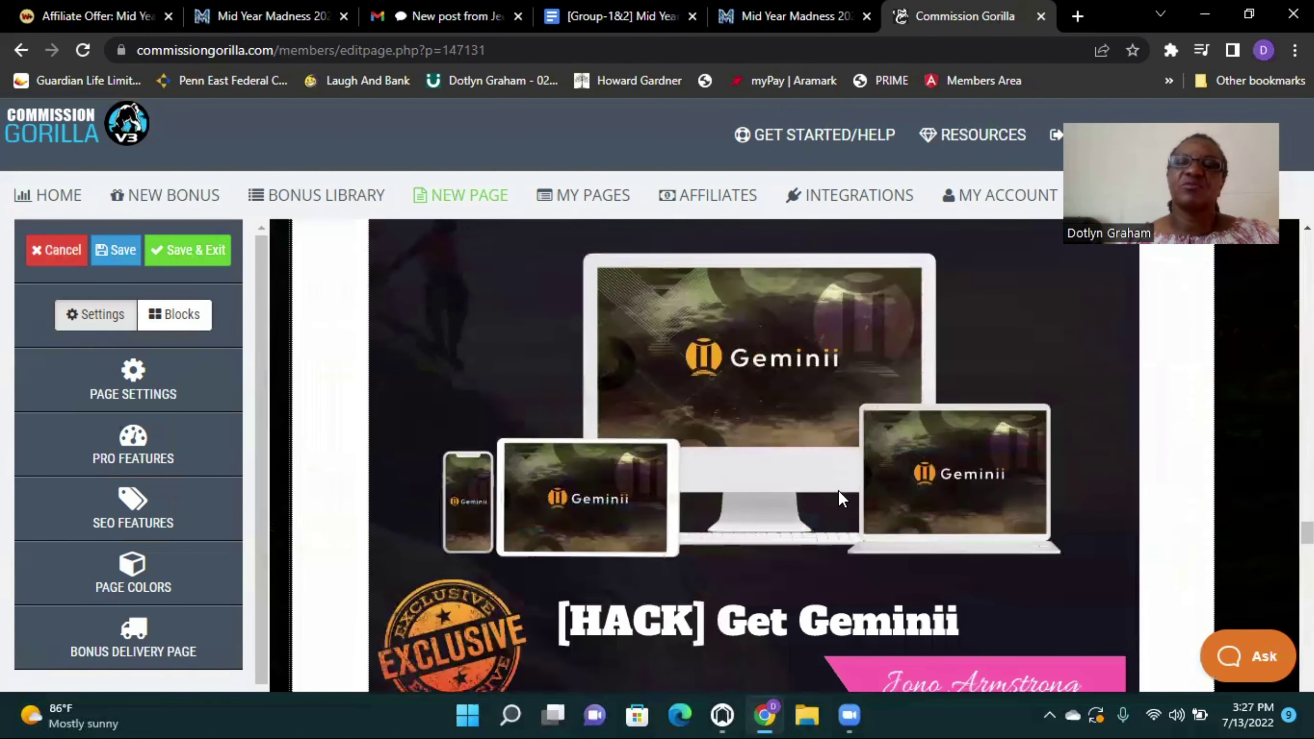
scroll(835, 496, down, 1)
scroll(830, 499, down, 3)
scroll(839, 492, down, 5)
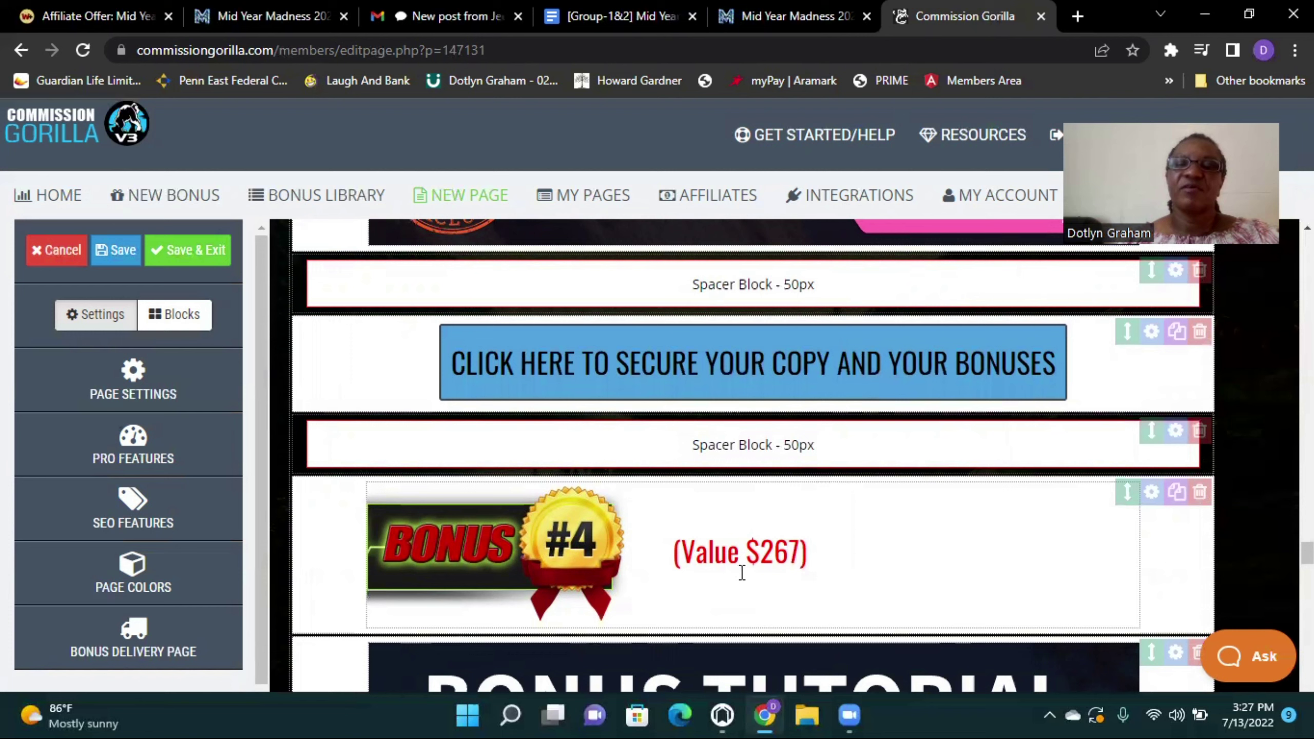
scroll(779, 551, down, 5)
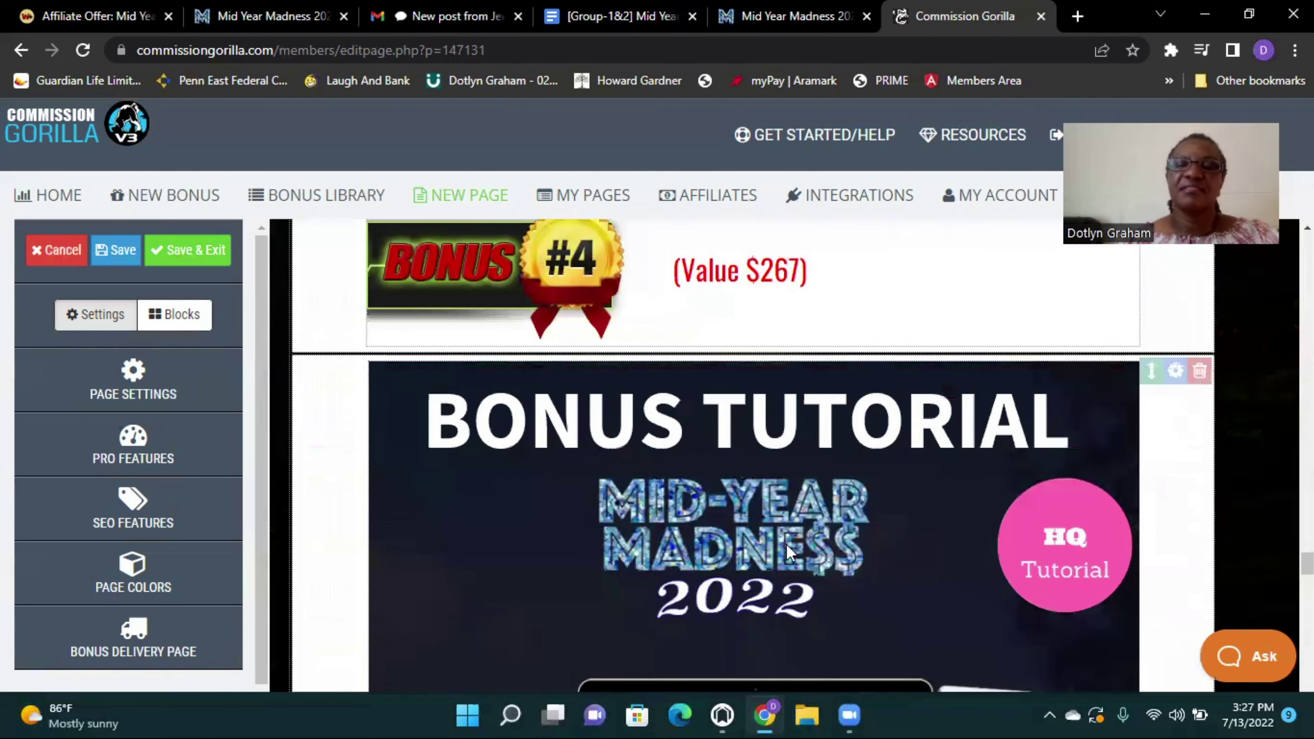
scroll(777, 564, down, 1)
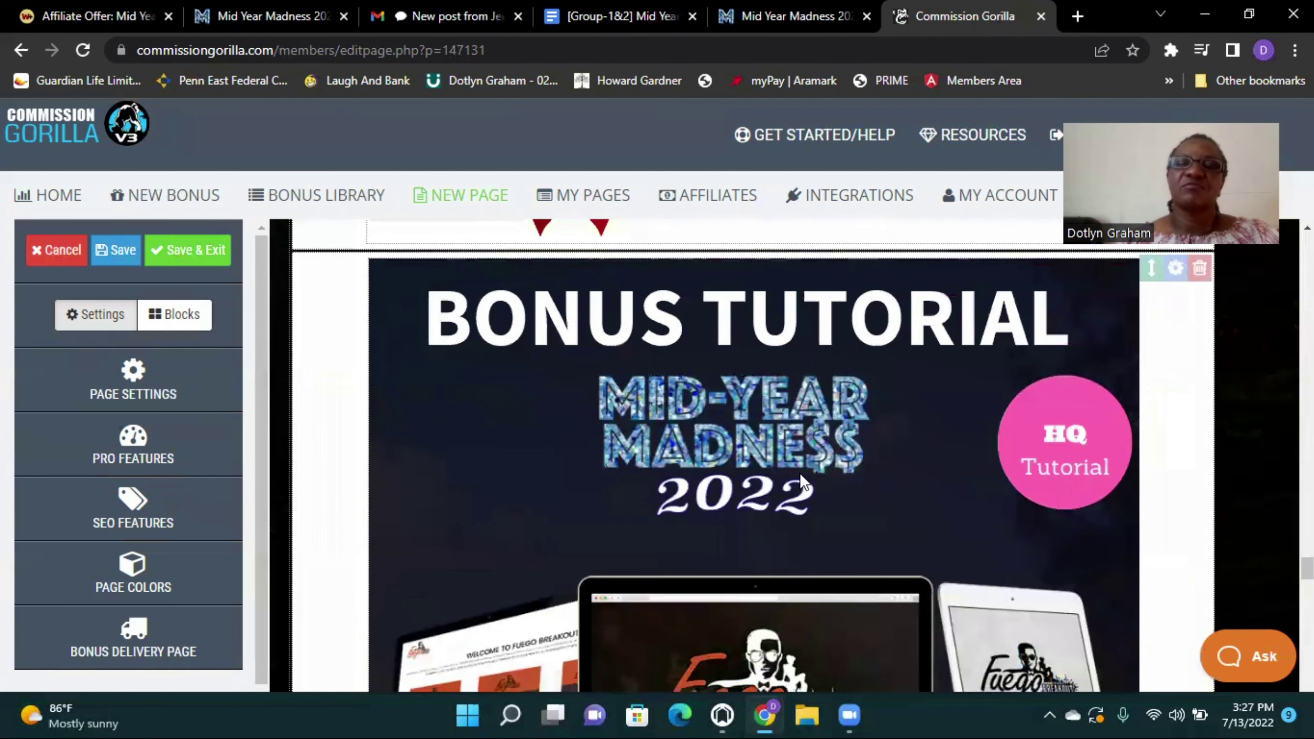
scroll(779, 452, down, 4)
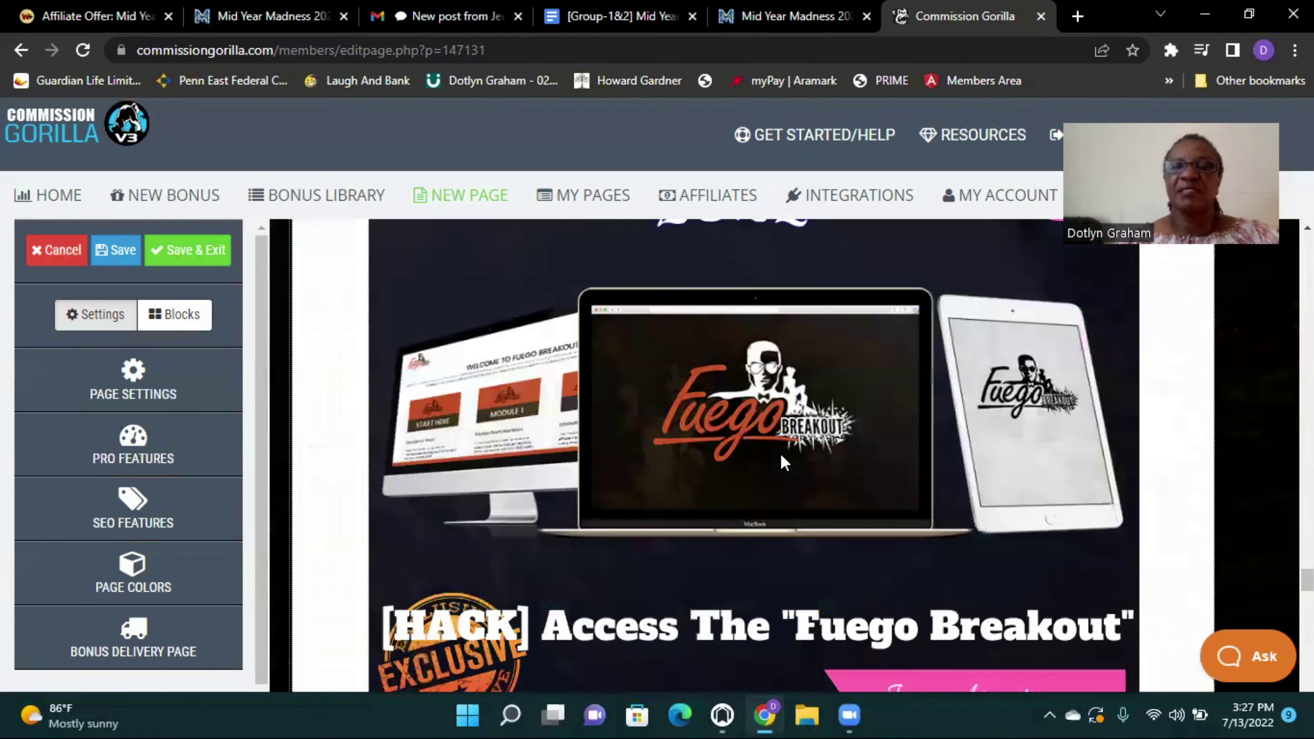
scroll(781, 454, down, 1)
scroll(778, 463, down, 3)
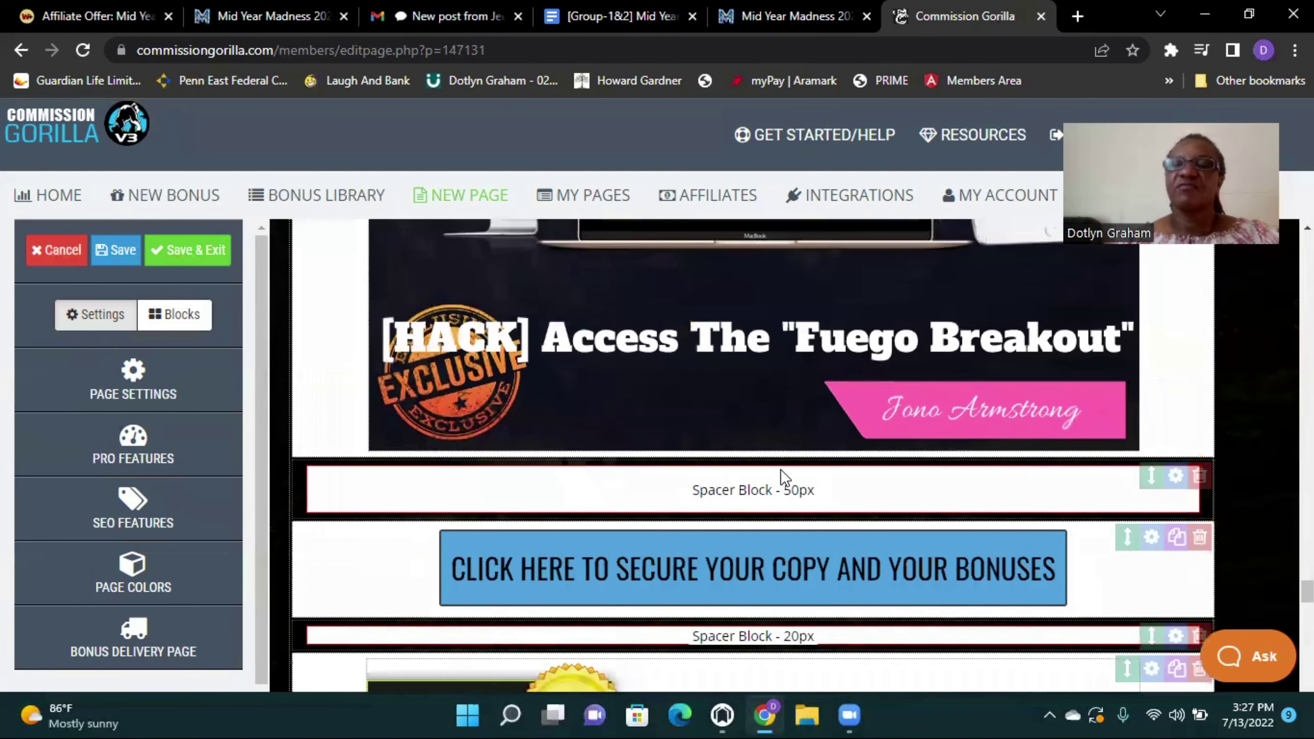
scroll(780, 469, down, 1)
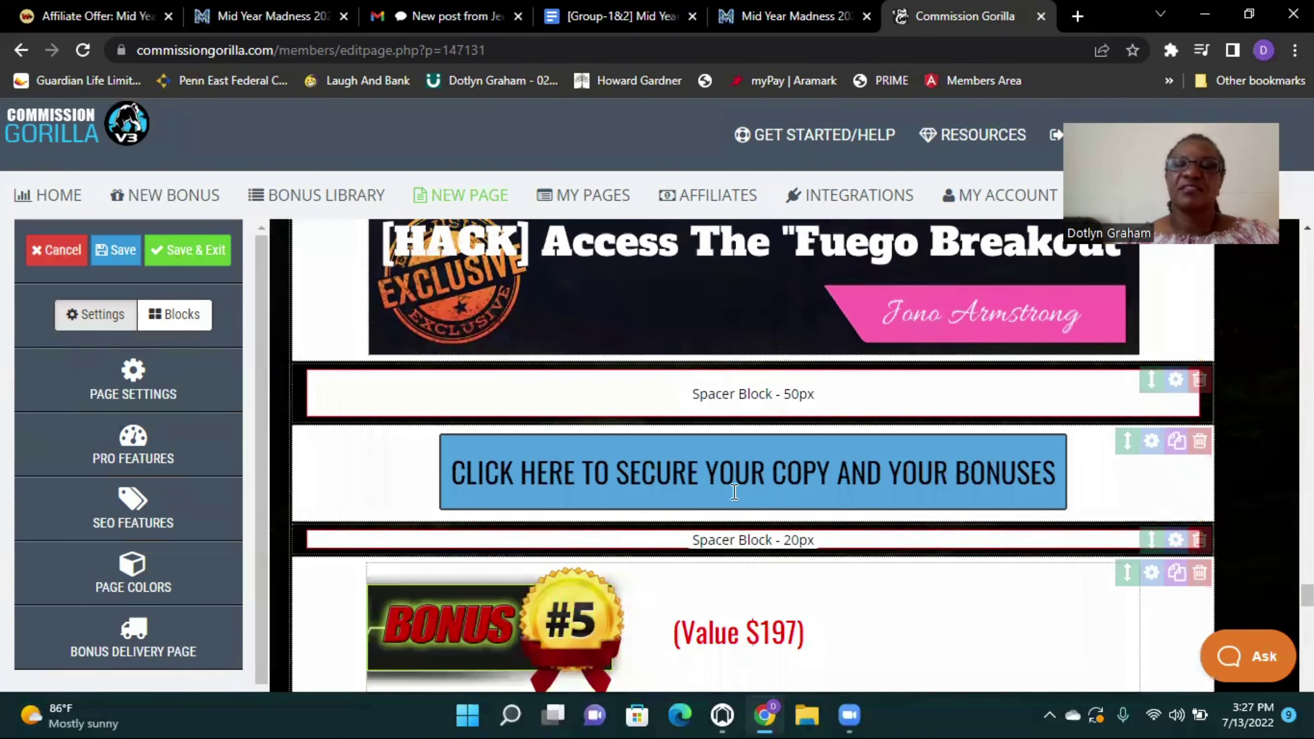
scroll(923, 505, down, 3)
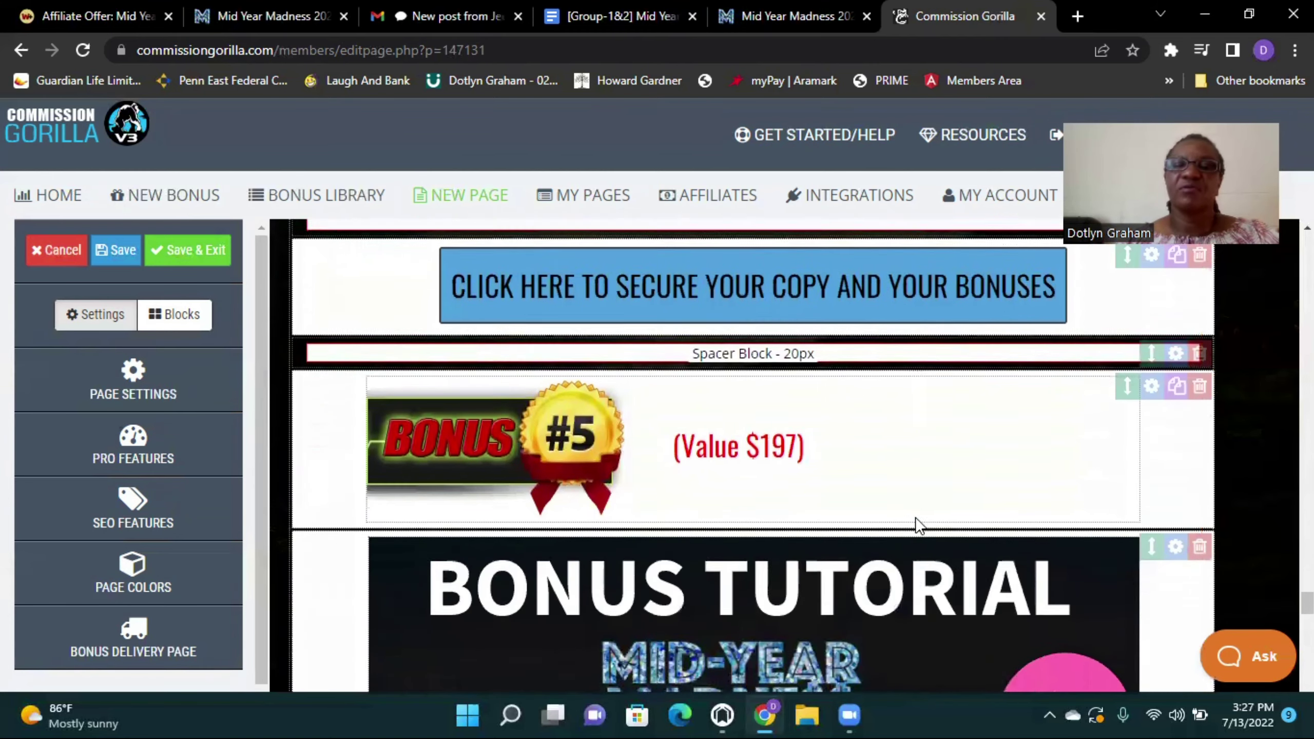
scroll(916, 520, down, 1)
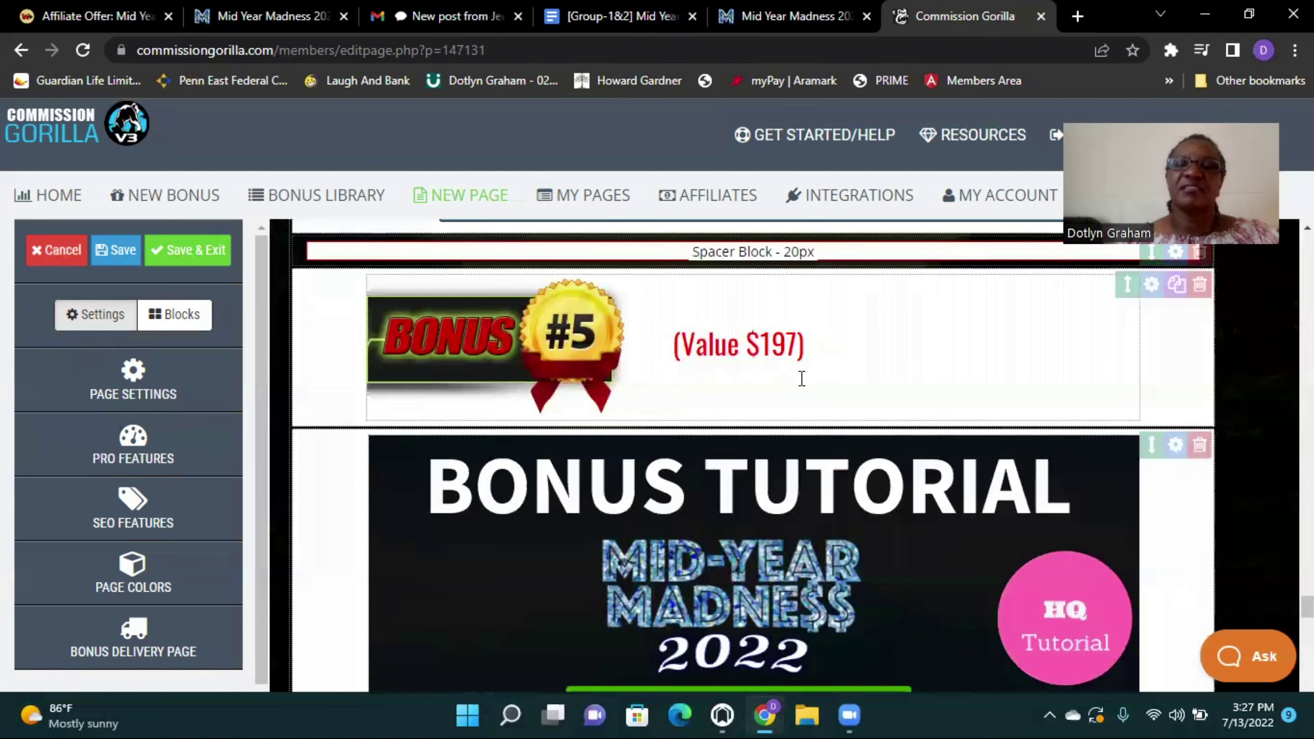
scroll(802, 378, down, 1)
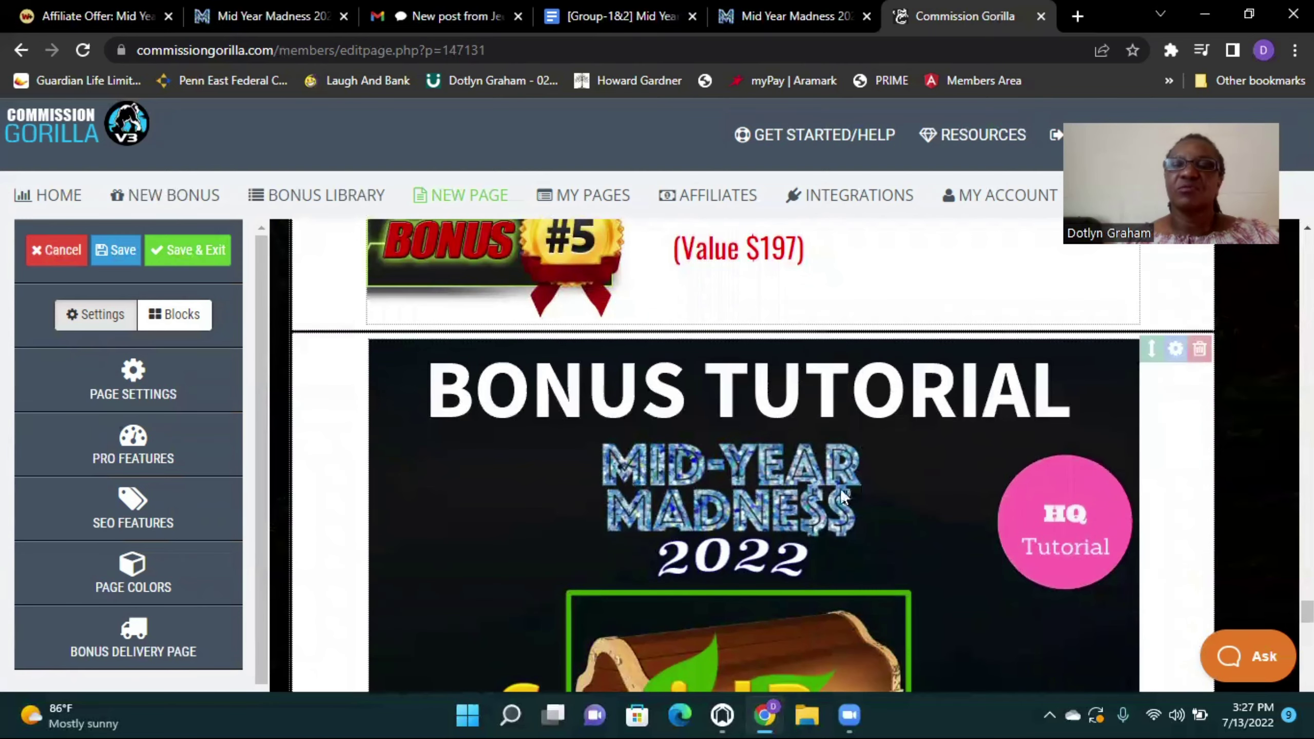
scroll(841, 490, down, 1)
scroll(838, 479, down, 1)
scroll(840, 479, down, 1)
scroll(840, 479, down, 1)
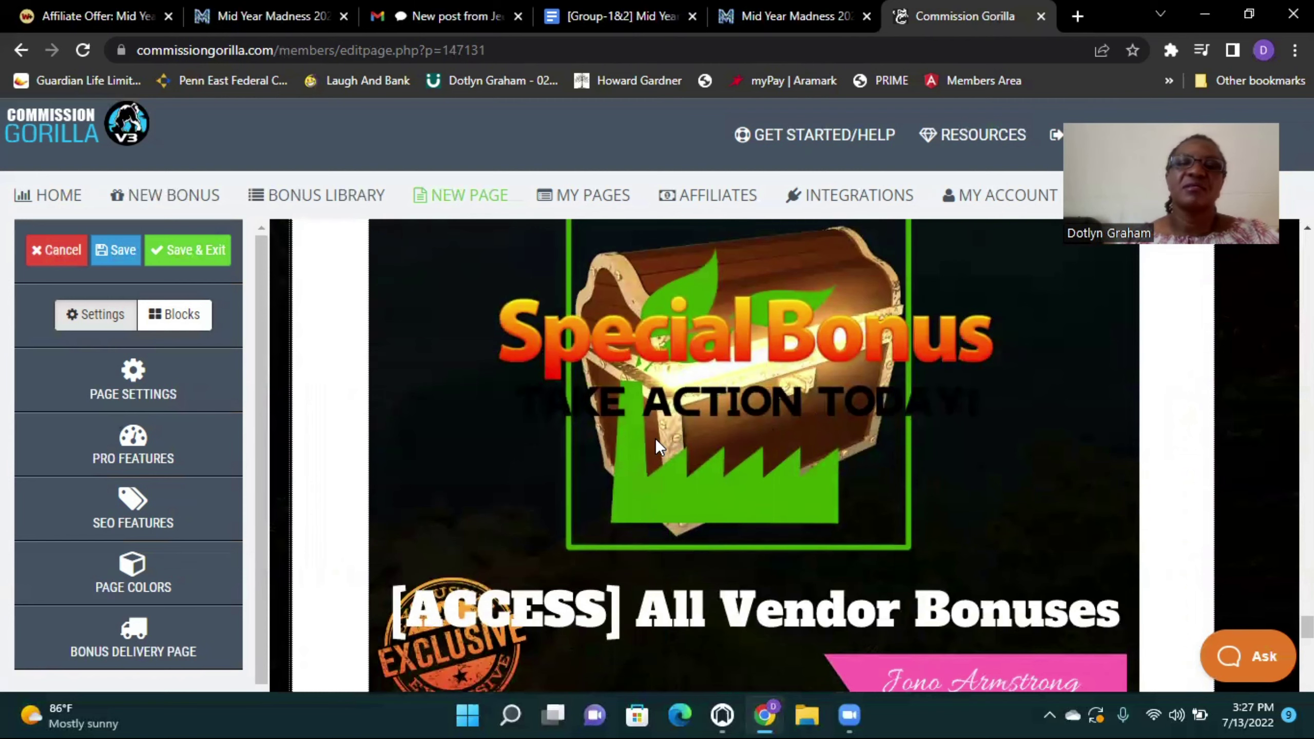
scroll(752, 396, down, 1)
scroll(751, 397, down, 2)
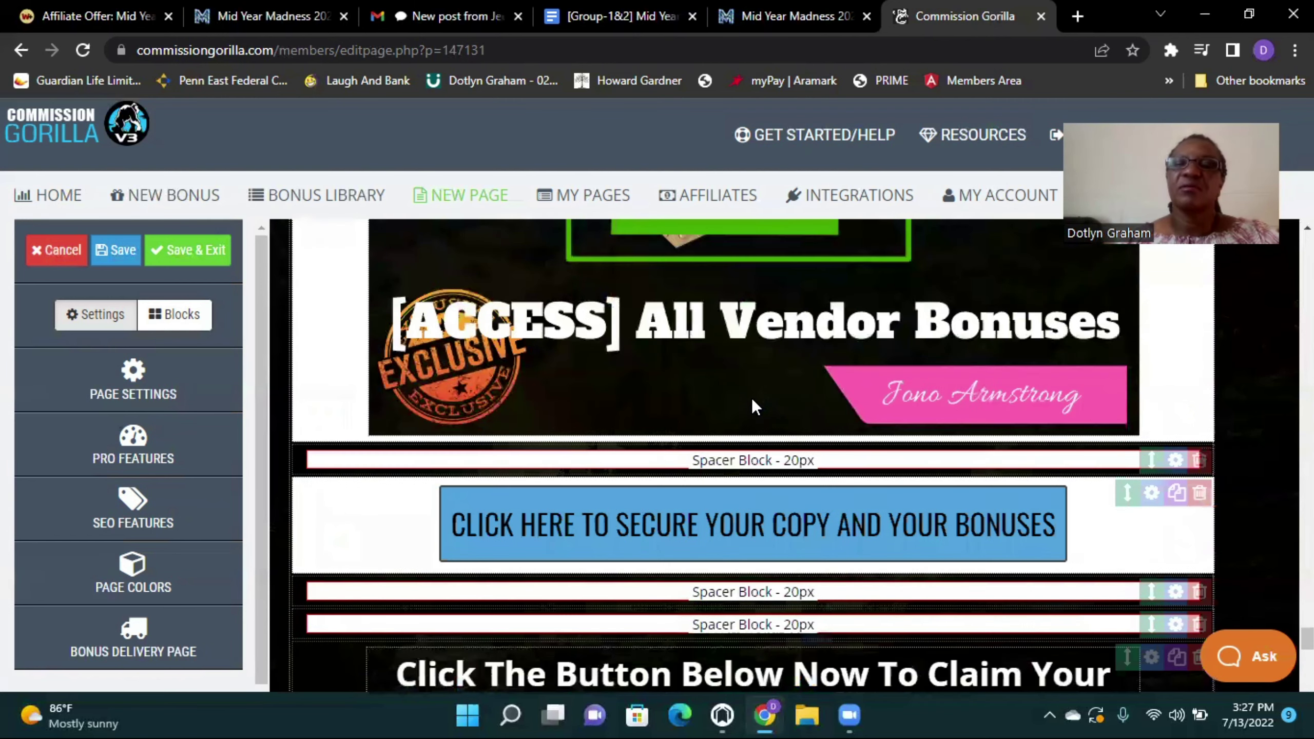
scroll(752, 399, down, 1)
scroll(751, 404, down, 1)
scroll(751, 410, down, 1)
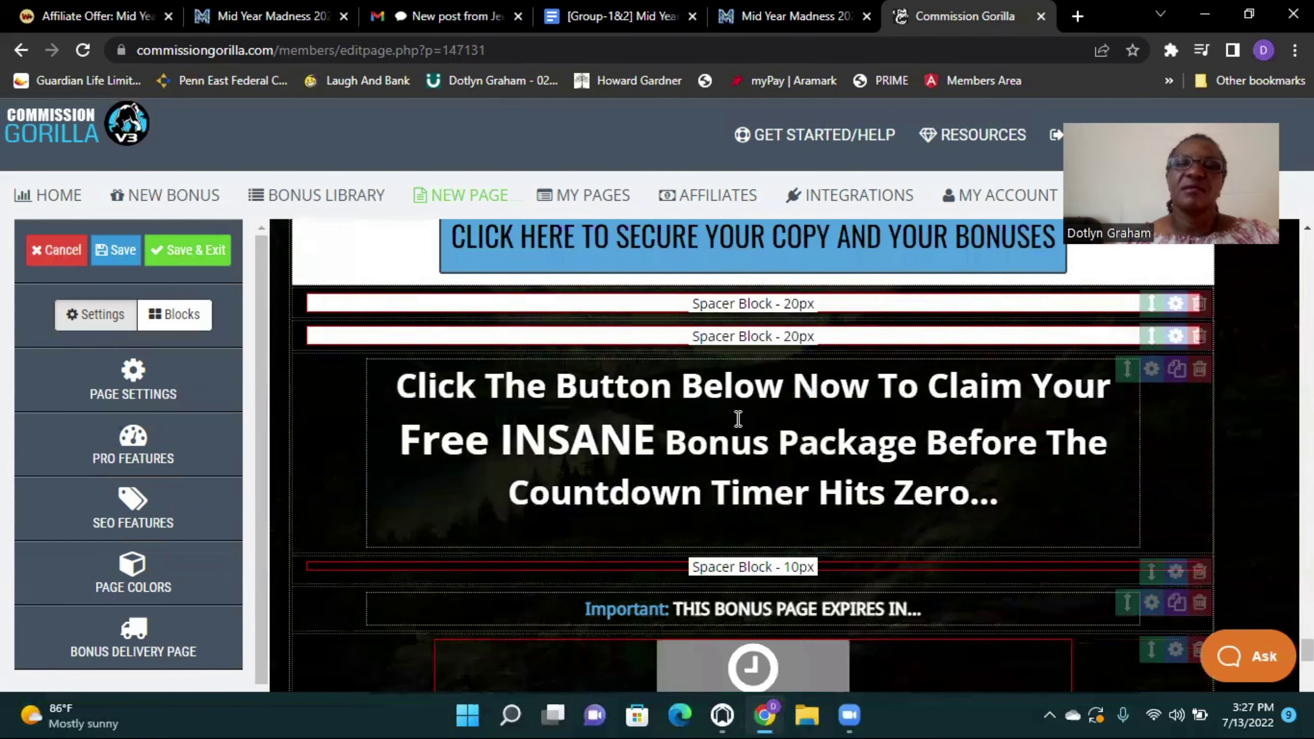
scroll(739, 419, down, 1)
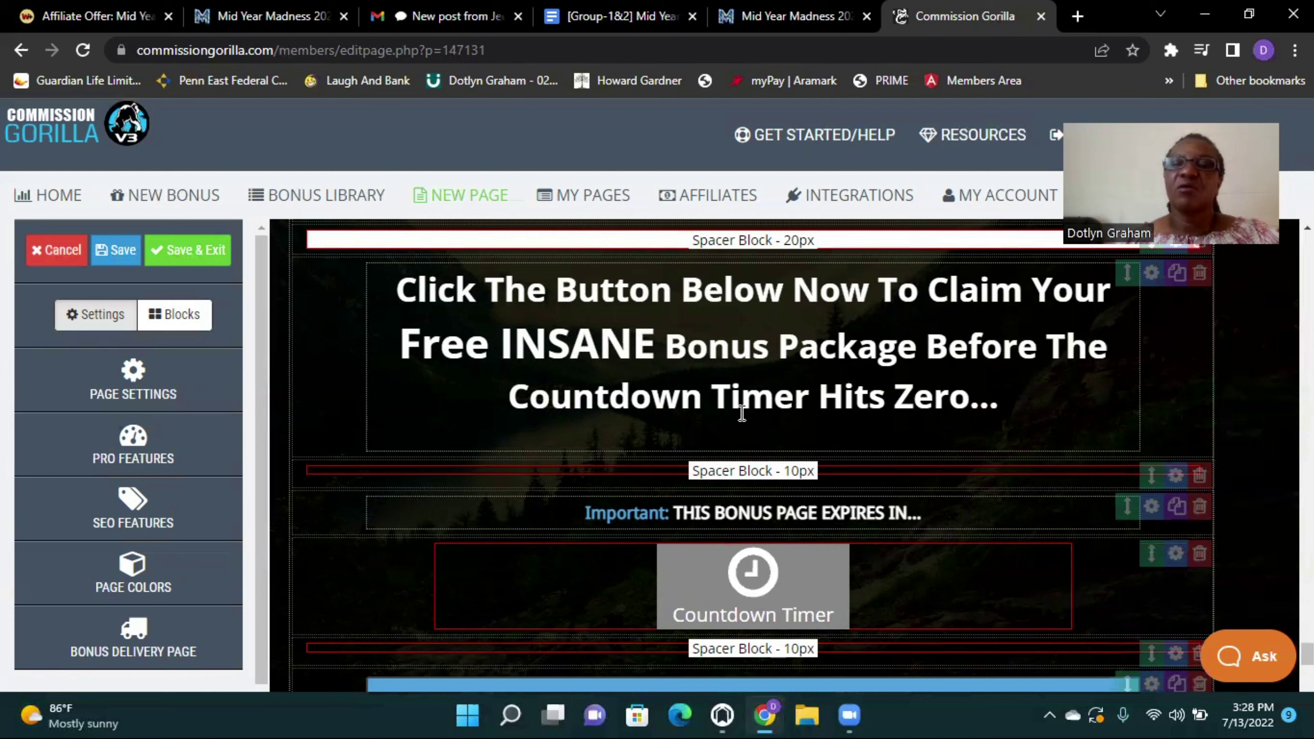
scroll(863, 445, down, 2)
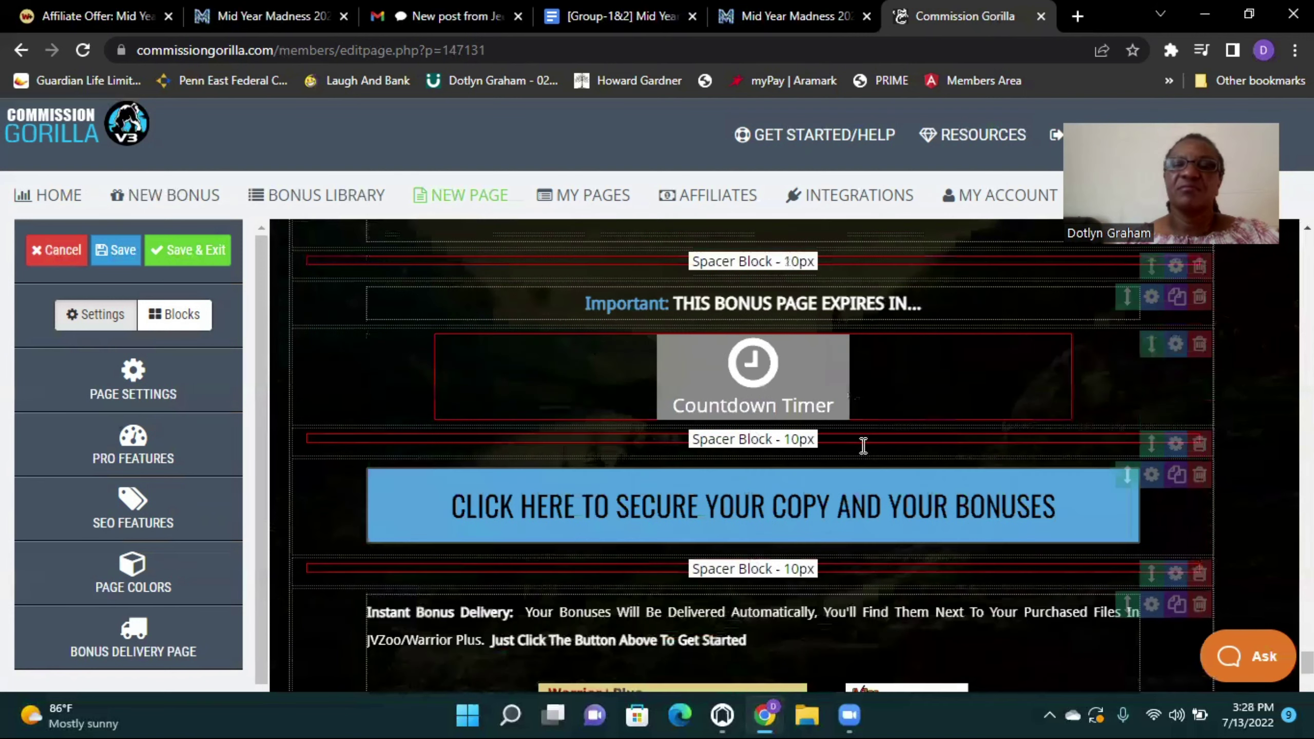
scroll(863, 445, down, 2)
scroll(782, 436, down, 1)
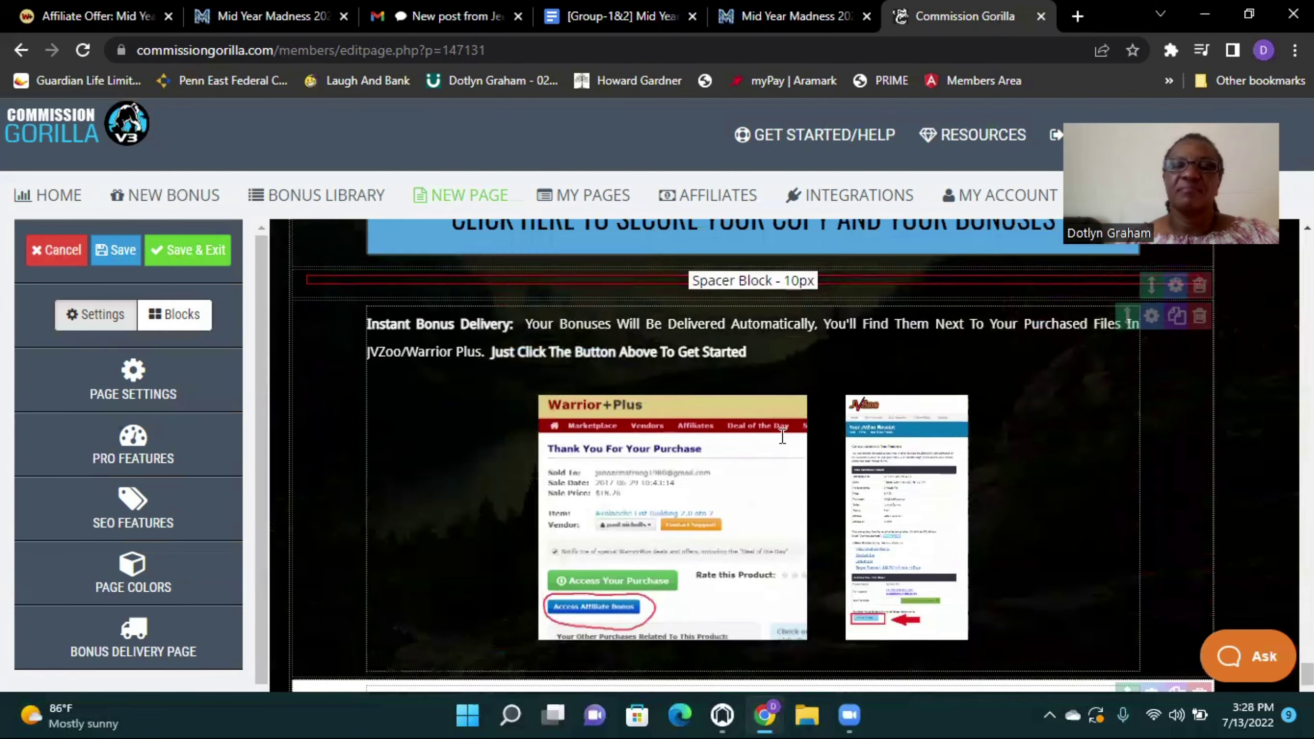
scroll(783, 436, down, 2)
scroll(782, 442, down, 2)
scroll(781, 448, up, 2)
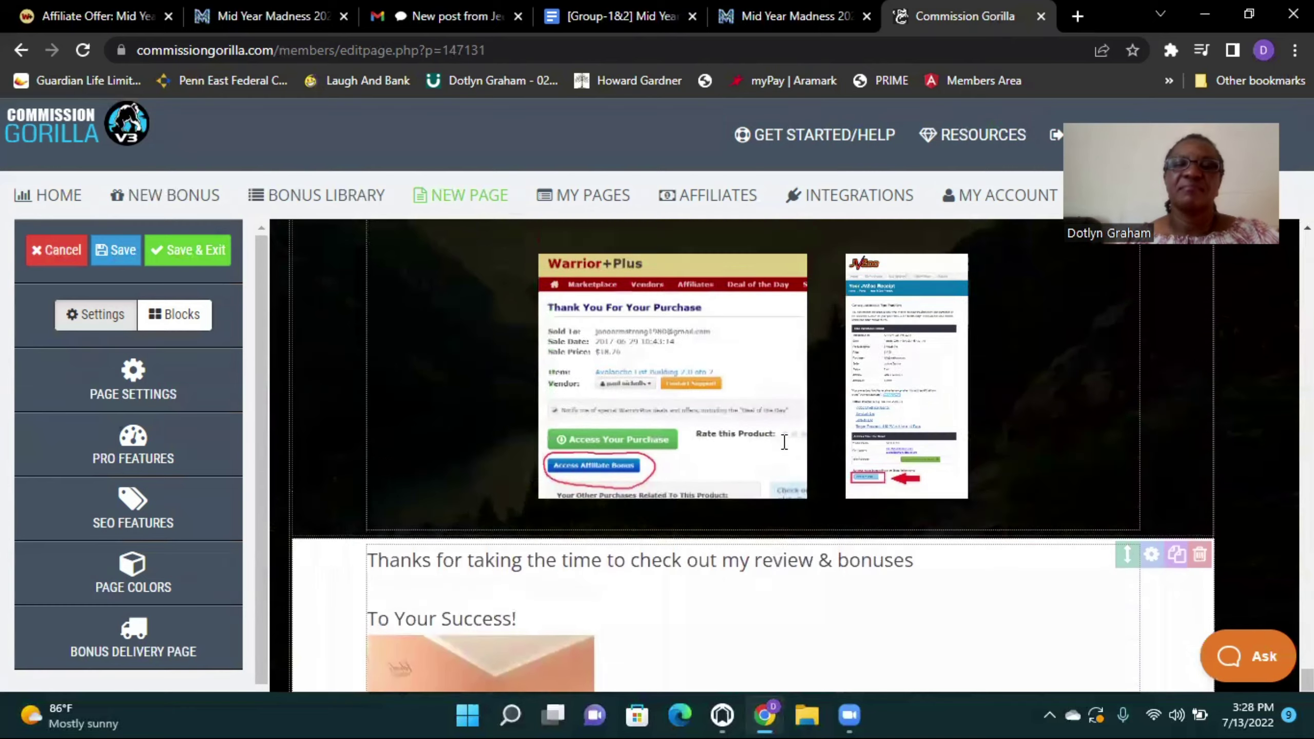
scroll(785, 442, up, 2)
scroll(784, 442, up, 1)
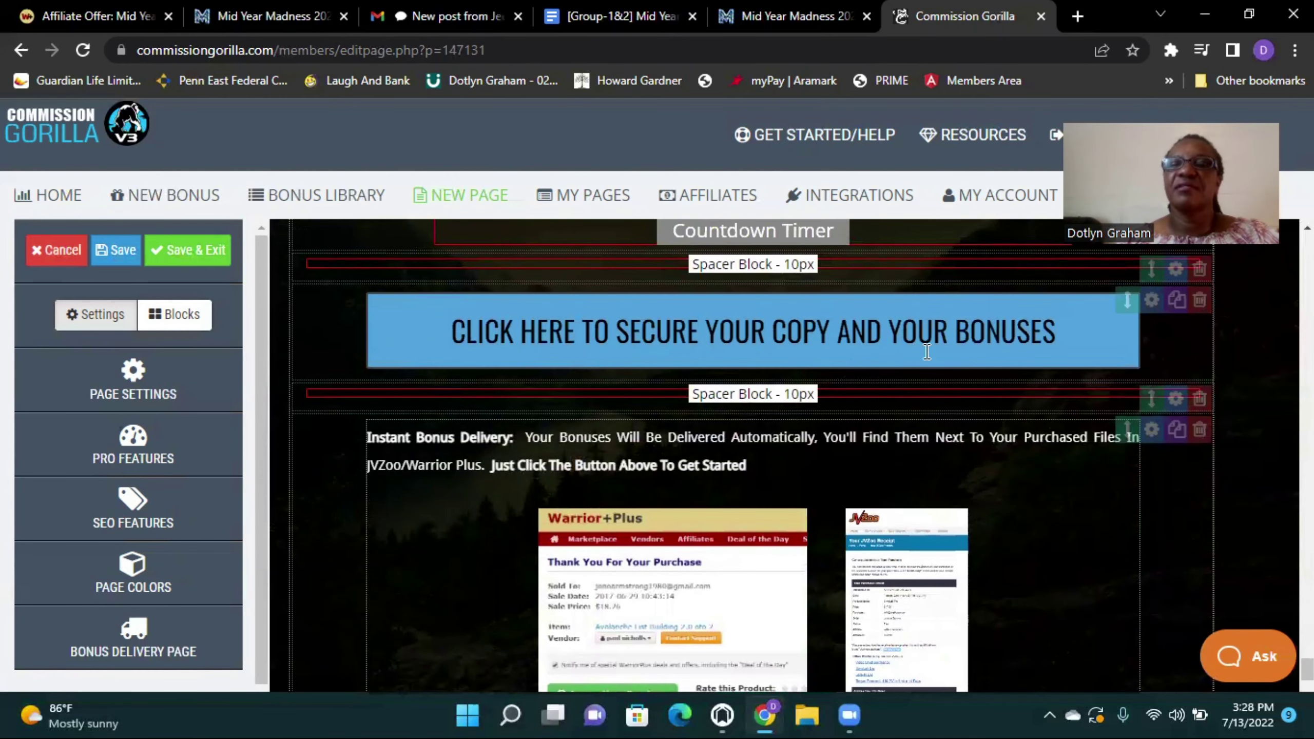
scroll(898, 368, up, 2)
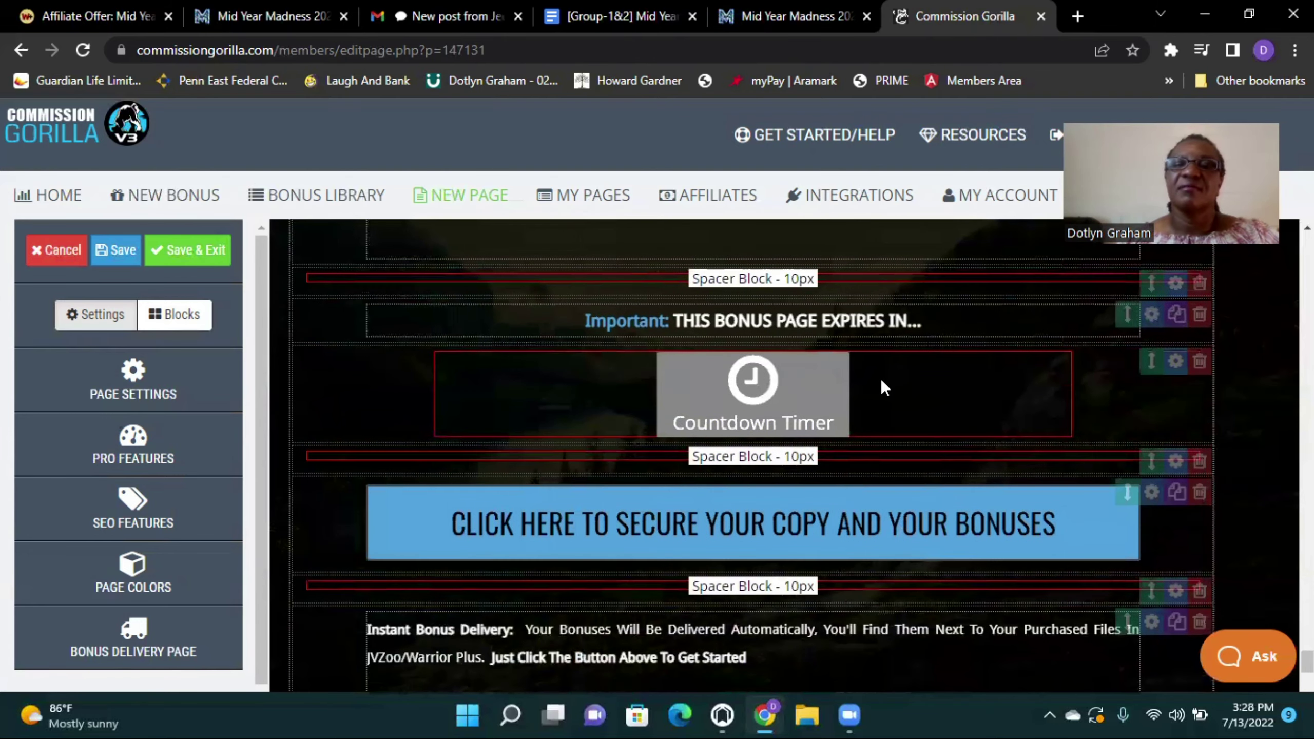
scroll(882, 386, down, 2)
scroll(879, 398, down, 2)
scroll(874, 411, down, 3)
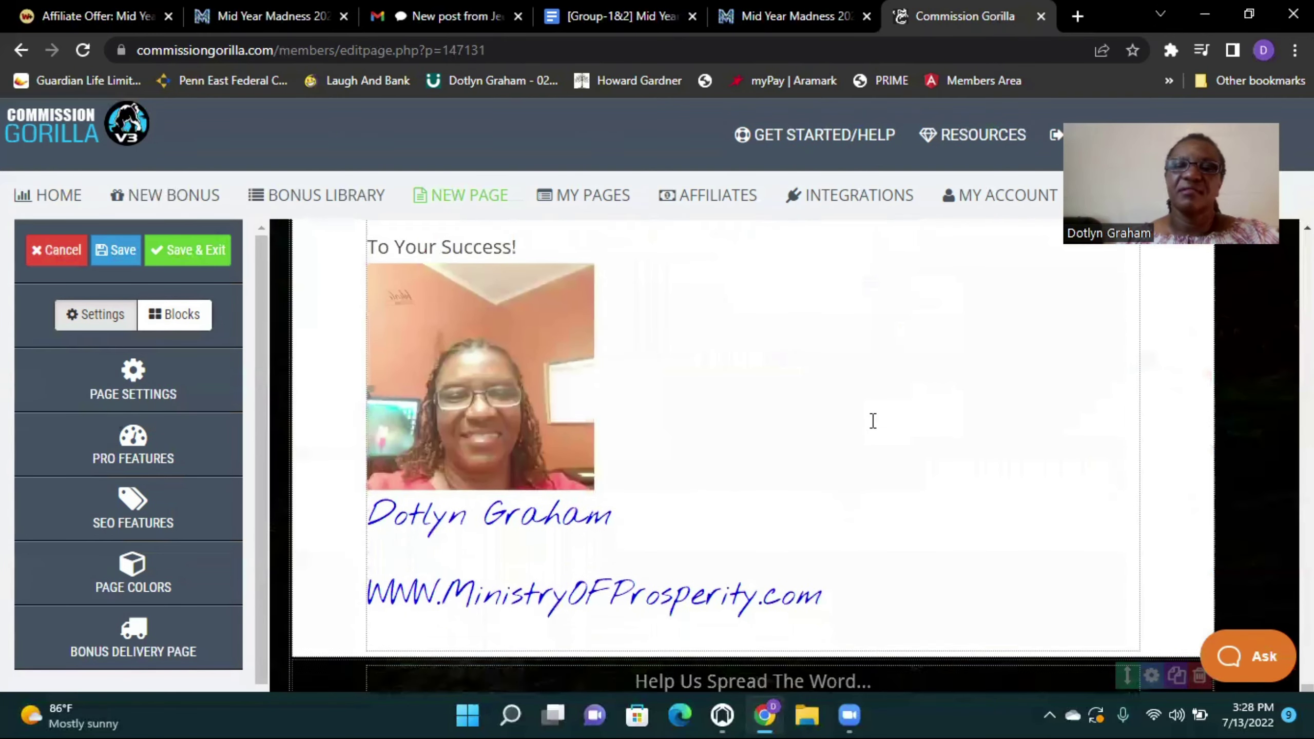
scroll(873, 421, down, 3)
scroll(869, 422, down, 2)
scroll(864, 429, down, 1)
scroll(864, 429, down, 1)
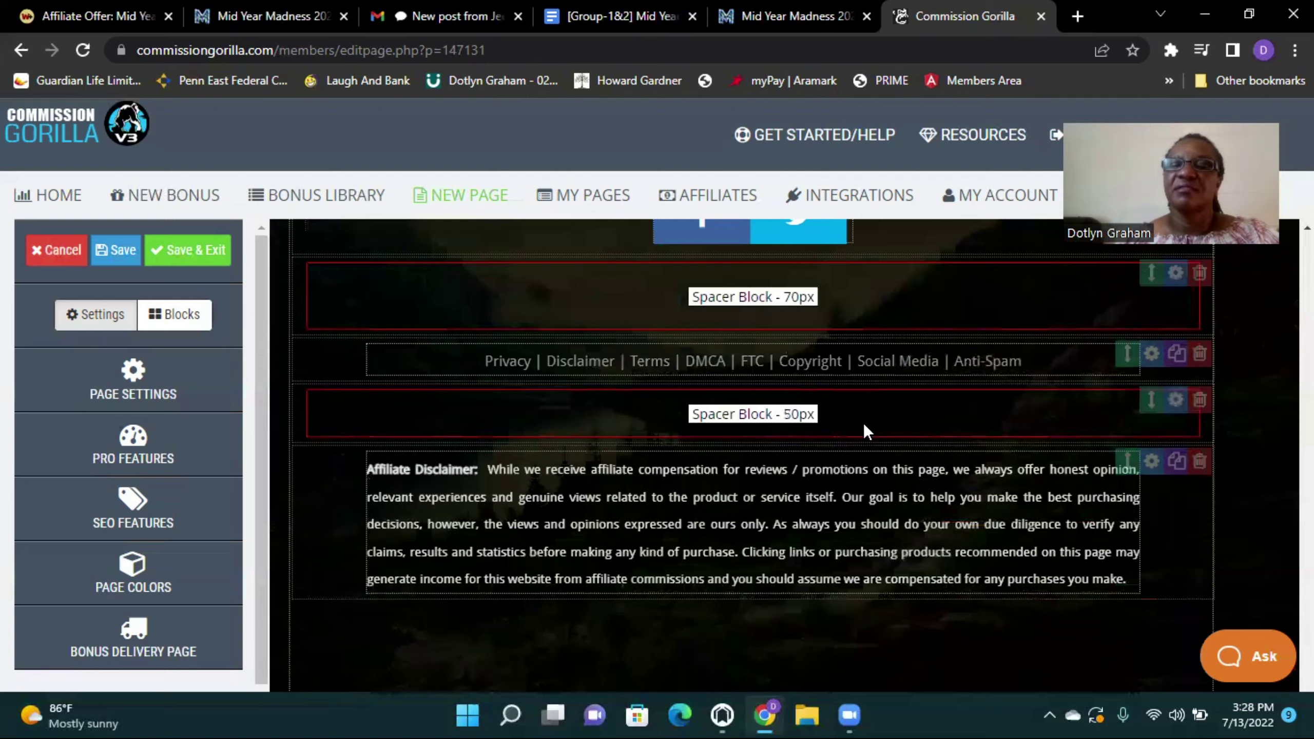
scroll(864, 423, up, 3)
scroll(864, 425, down, 2)
scroll(862, 426, down, 2)
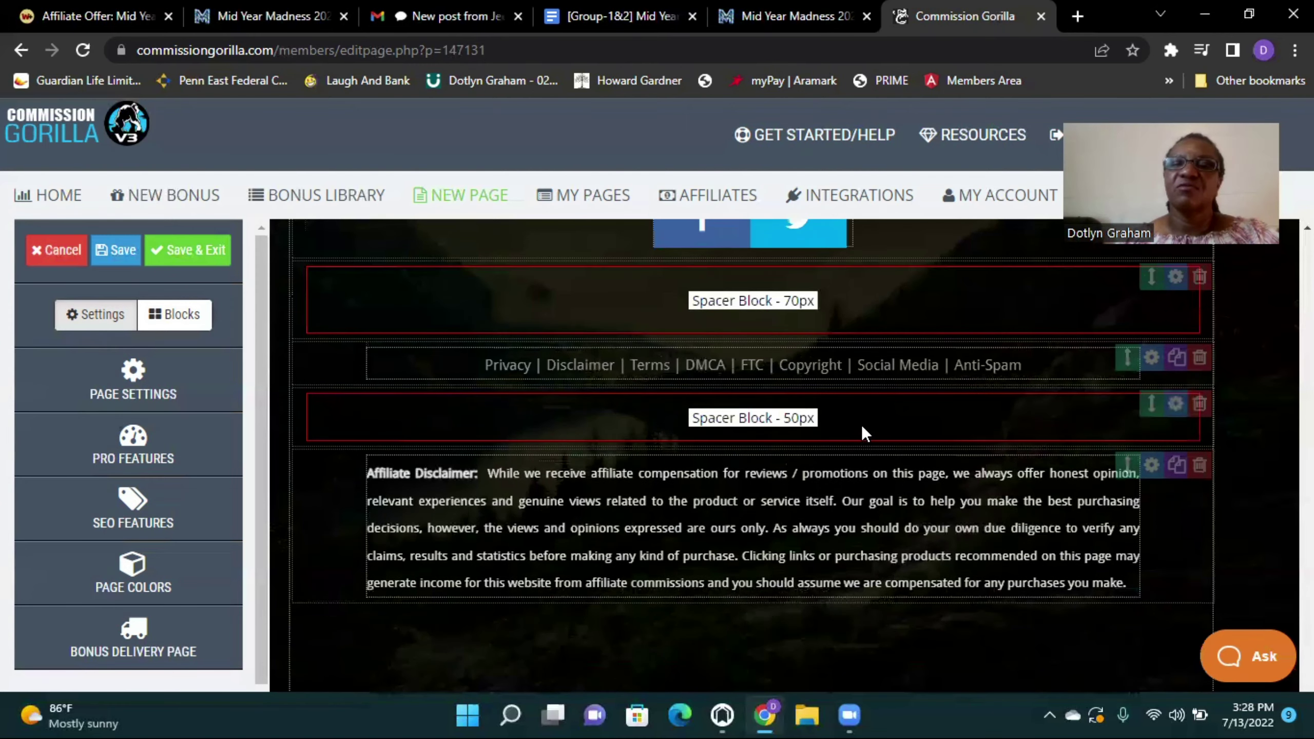
scroll(862, 430, up, 3)
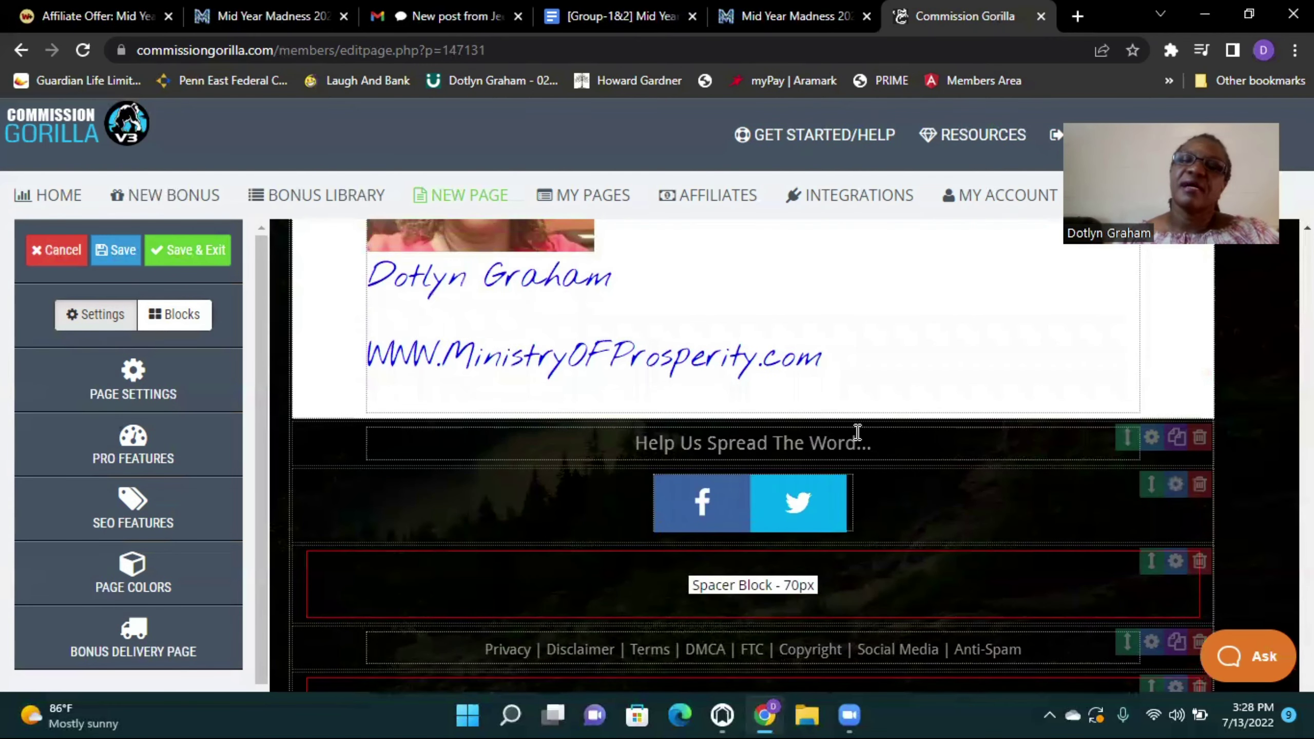
scroll(870, 402, up, 5)
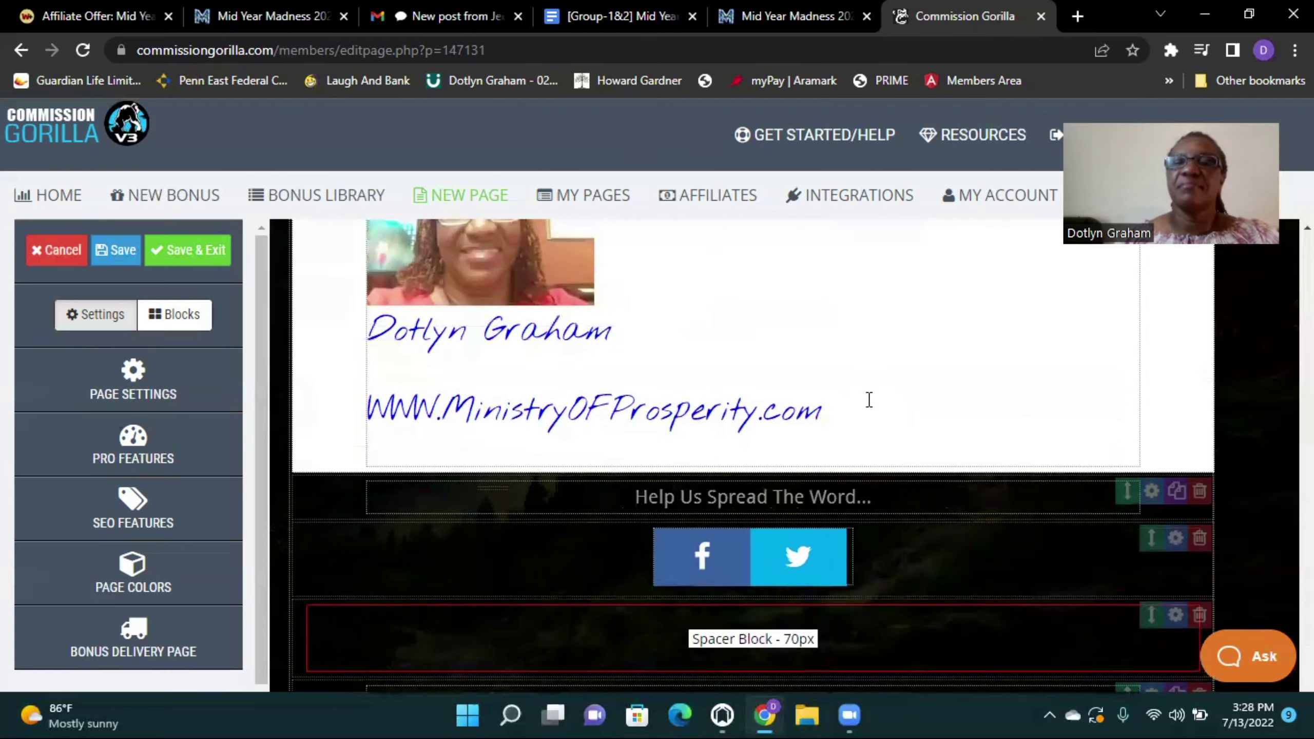
scroll(869, 400, up, 1)
scroll(862, 411, up, 2)
scroll(862, 414, up, 4)
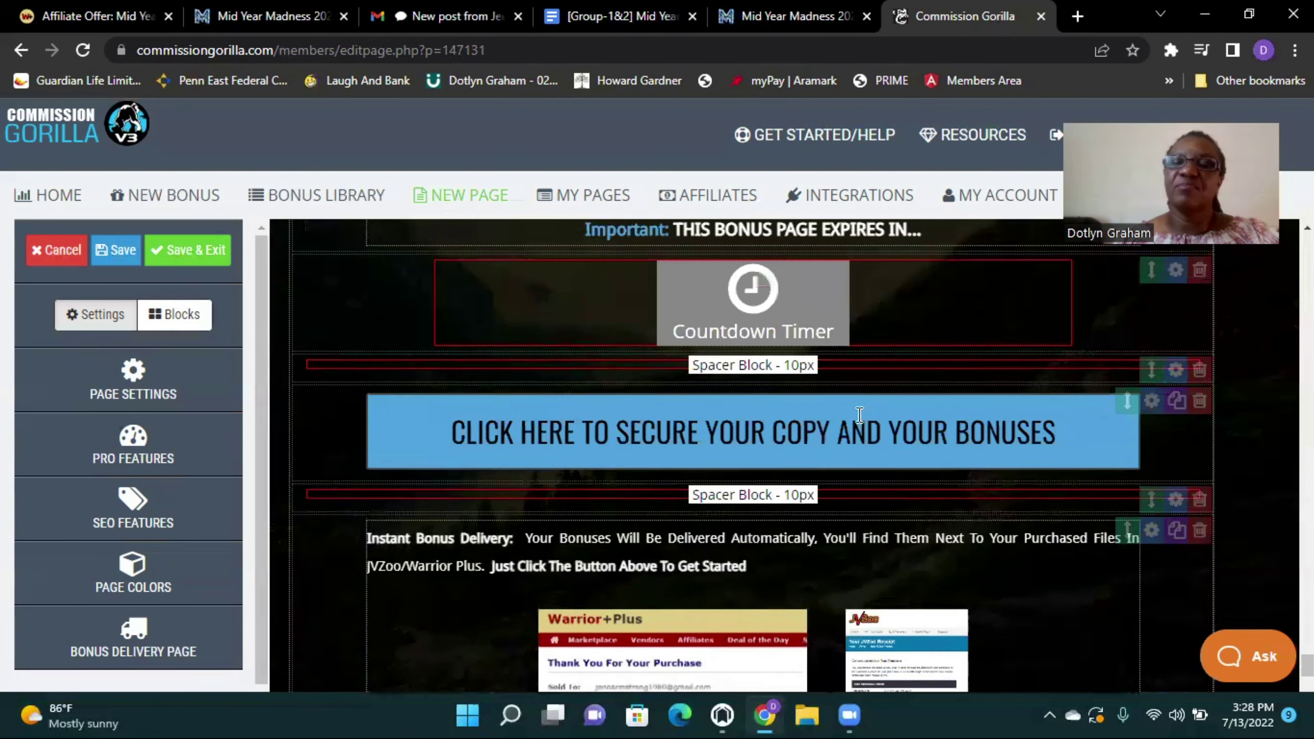